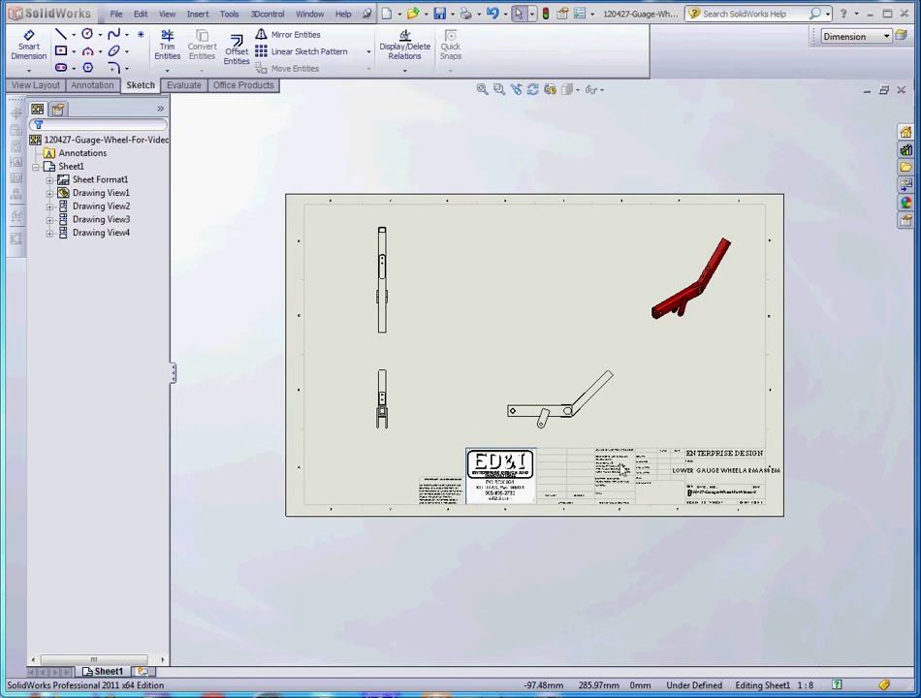
Step: Zoom in and out over the drawing sheet to inspect its views
{"action": "left_click", "coordinate": [644, 419]}
{"action": "scroll", "coordinate": [631, 432], "scroll_direction": "up", "scroll_amount": 2}
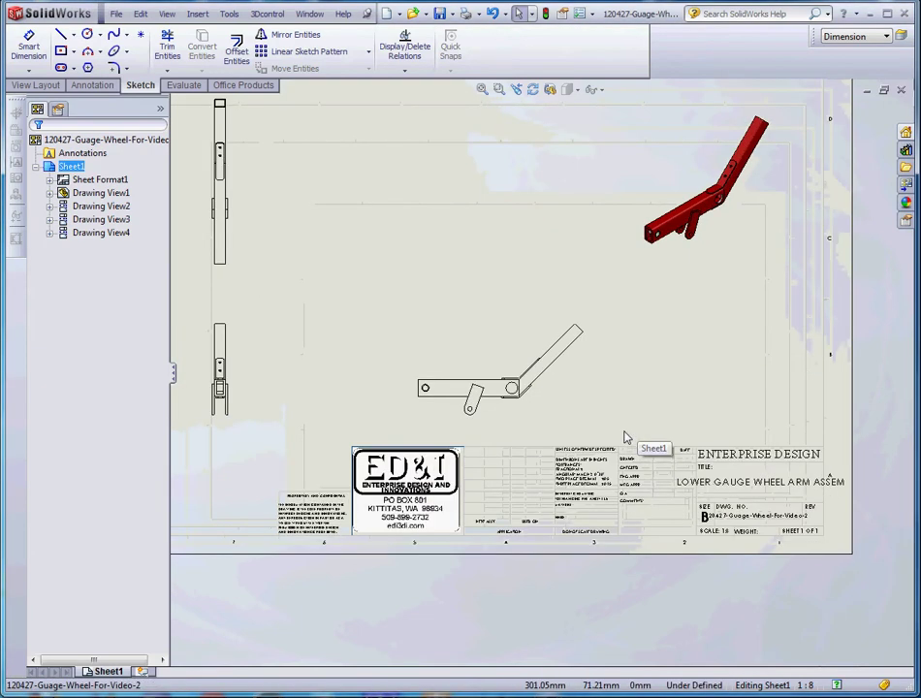
{"action": "scroll", "coordinate": [623, 436], "scroll_direction": "down", "scroll_amount": 3}
{"action": "scroll", "coordinate": [593, 436], "scroll_direction": "up", "scroll_amount": 2}
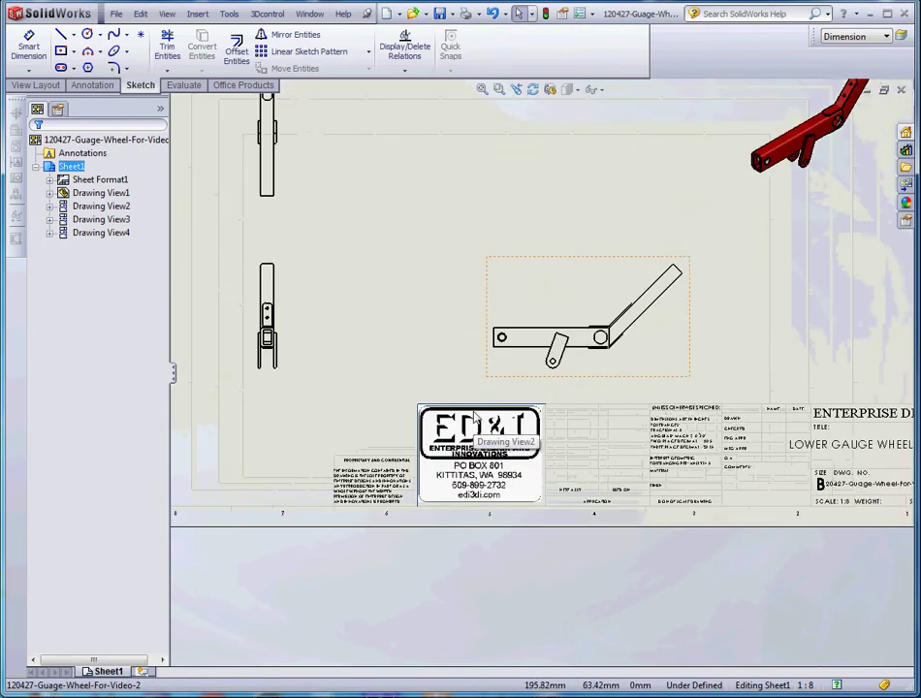
{"action": "scroll", "coordinate": [660, 421], "scroll_direction": "down", "scroll_amount": 3}
{"action": "scroll", "coordinate": [701, 404], "scroll_direction": "up", "scroll_amount": 5}
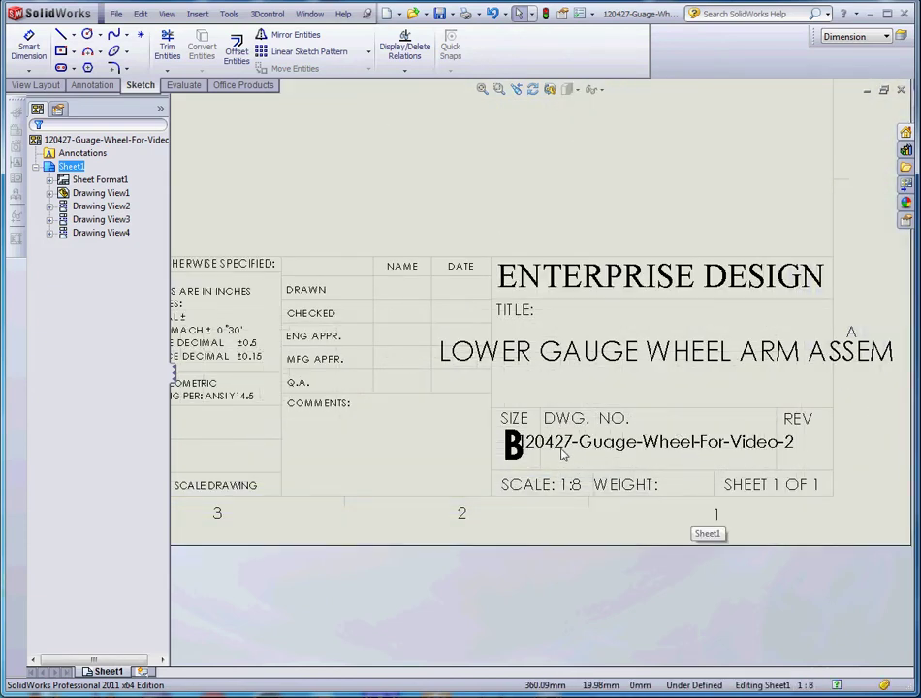
{"action": "scroll", "coordinate": [617, 447], "scroll_direction": "down", "scroll_amount": 3}
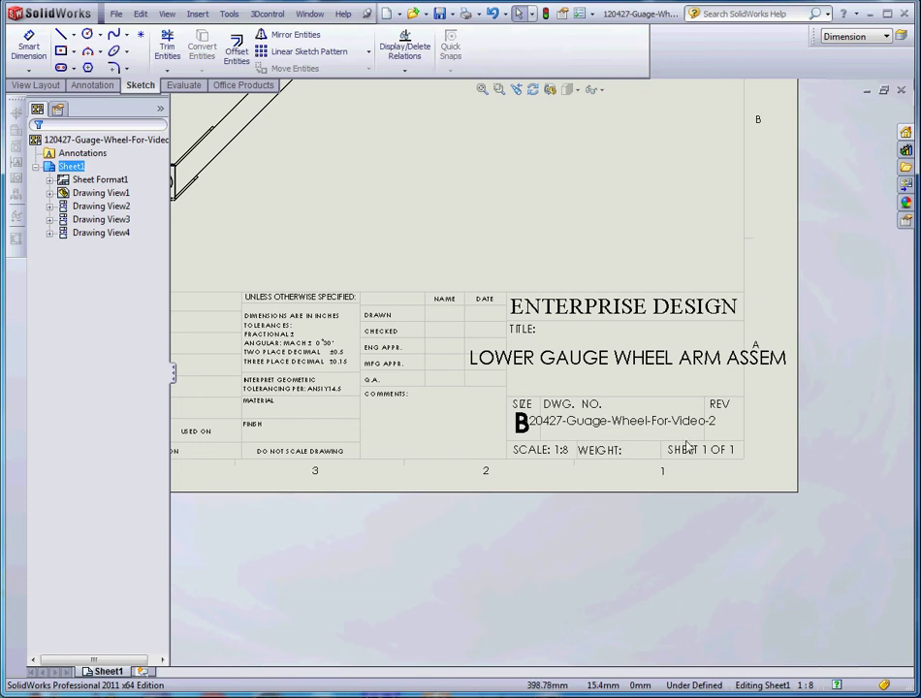
{"action": "scroll", "coordinate": [631, 392], "scroll_direction": "down", "scroll_amount": 3}
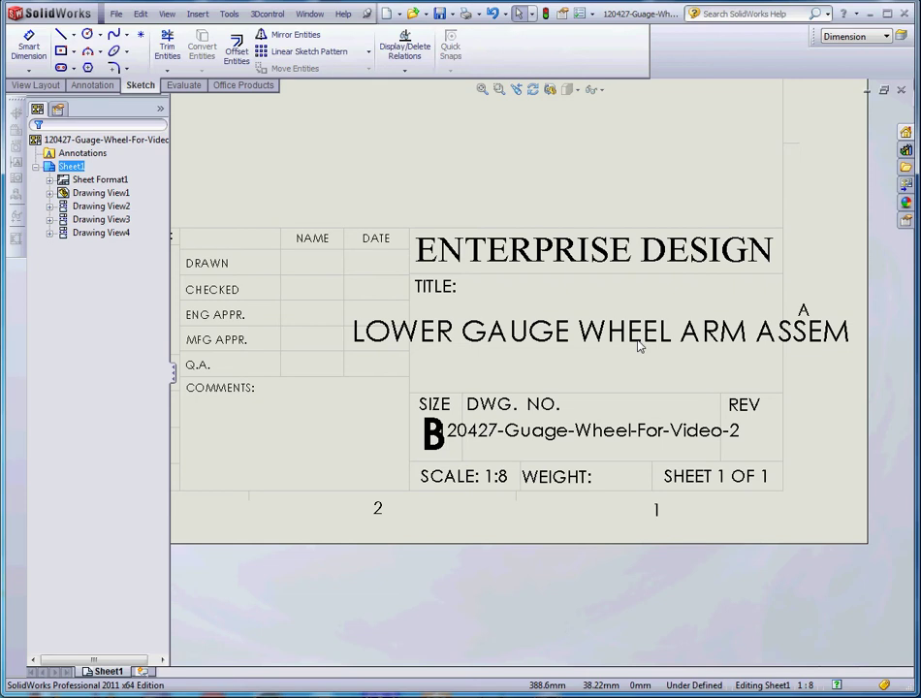
{"action": "scroll", "coordinate": [639, 347], "scroll_direction": "up", "scroll_amount": 5}
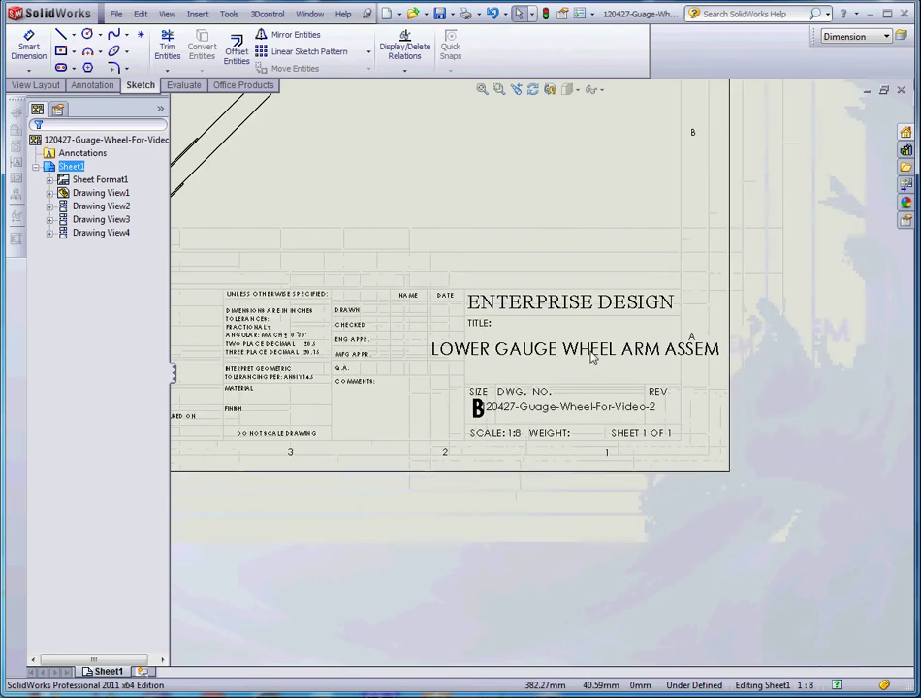
{"action": "scroll", "coordinate": [427, 361], "scroll_direction": "down", "scroll_amount": 4}
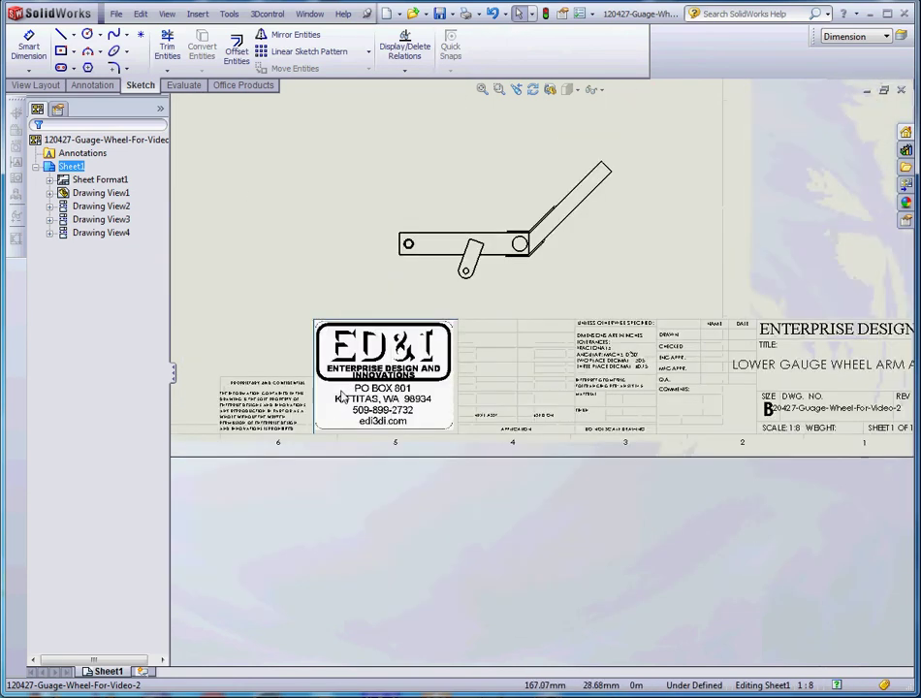
{"action": "scroll", "coordinate": [342, 396], "scroll_direction": "down", "scroll_amount": 3}
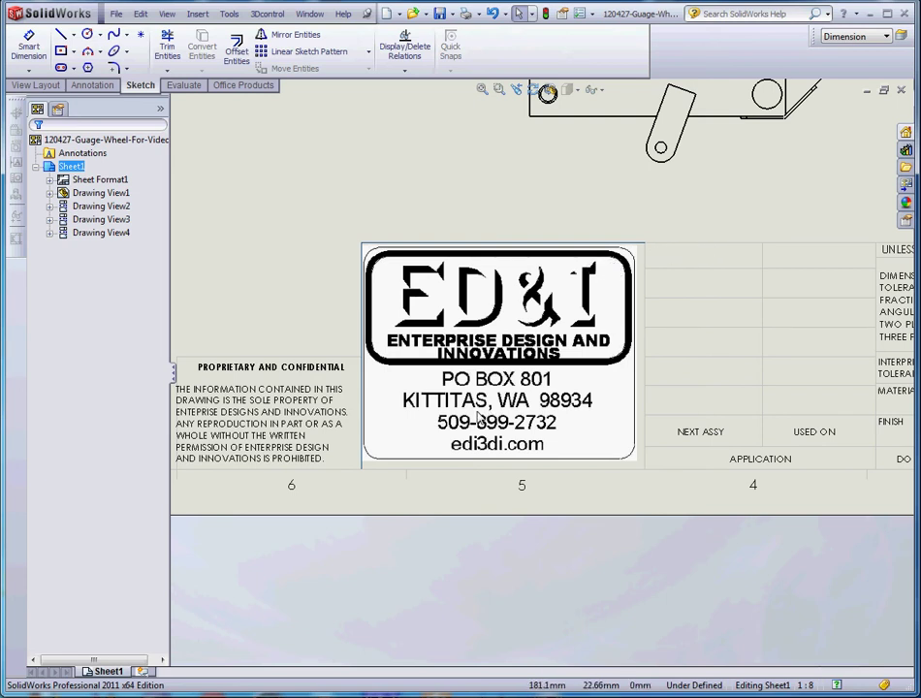
{"action": "scroll", "coordinate": [543, 383], "scroll_direction": "up", "scroll_amount": 3}
{"action": "scroll", "coordinate": [444, 379], "scroll_direction": "down", "scroll_amount": 6}
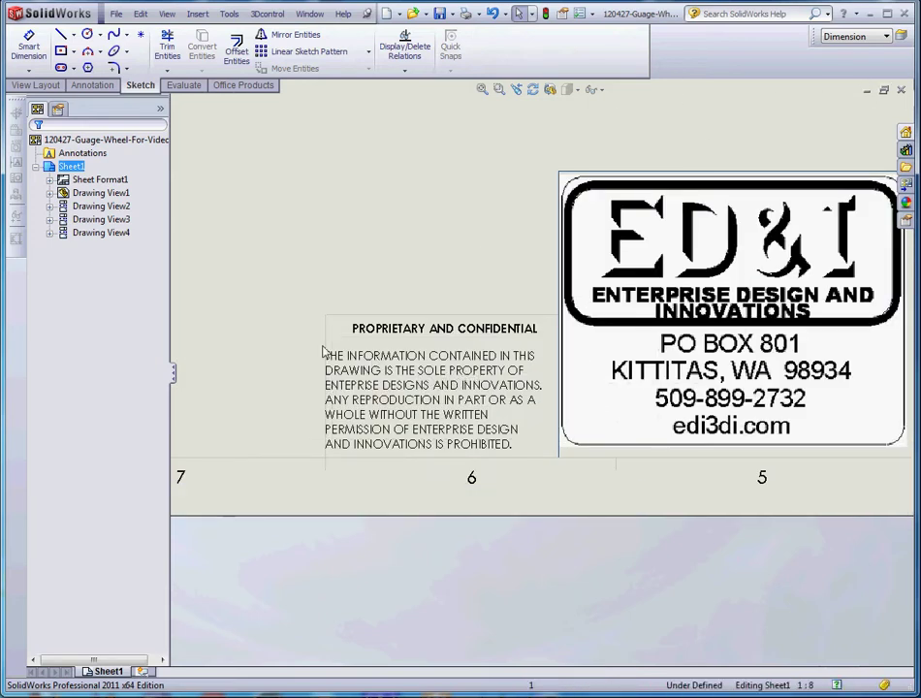
{"action": "scroll", "coordinate": [543, 434], "scroll_direction": "up", "scroll_amount": 5}
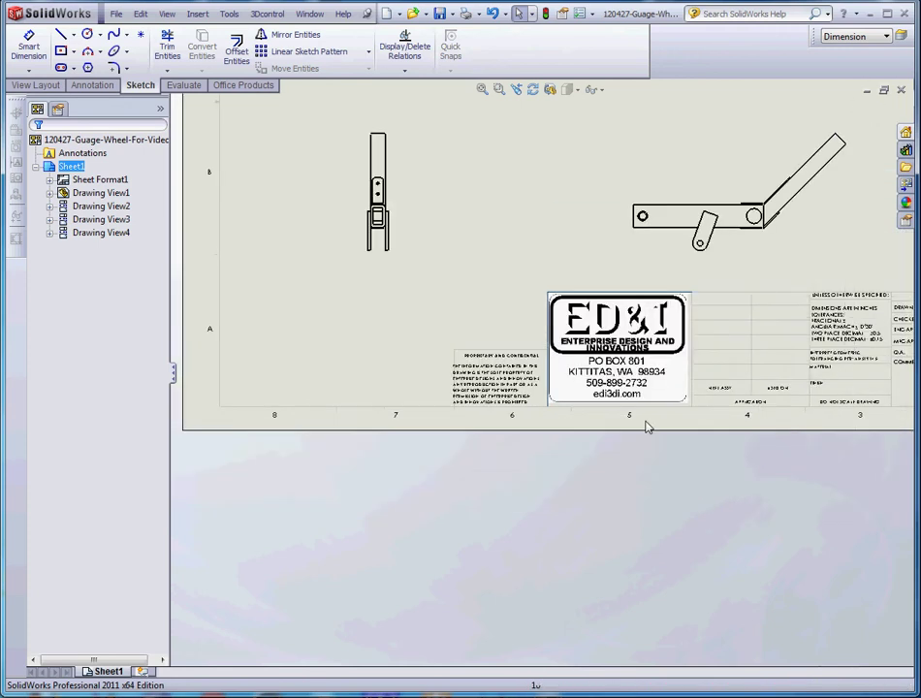
{"action": "scroll", "coordinate": [724, 382], "scroll_direction": "down", "scroll_amount": 4}
{"action": "scroll", "coordinate": [655, 359], "scroll_direction": "down", "scroll_amount": 2}
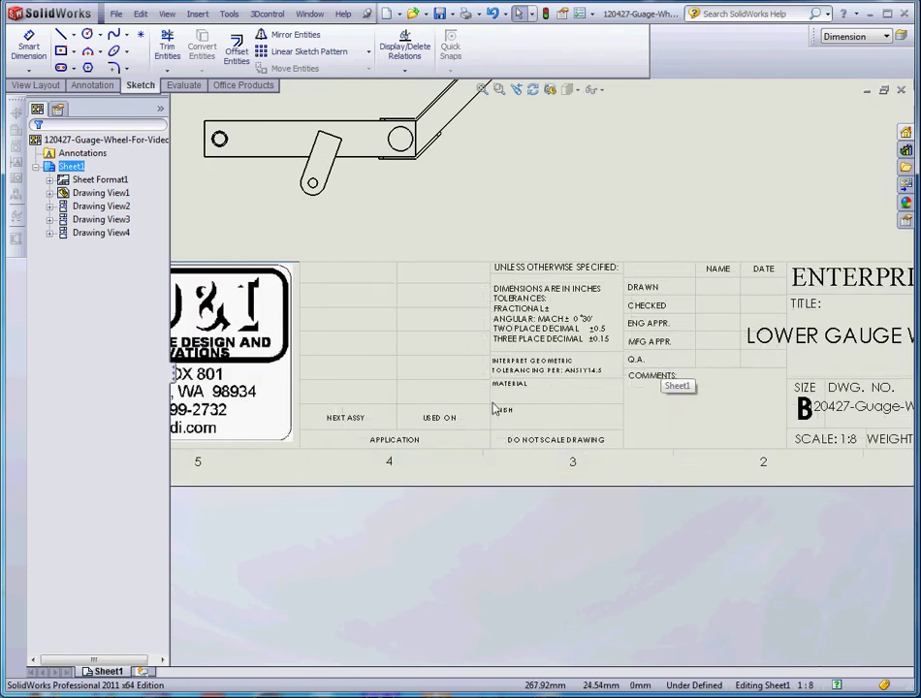
{"action": "scroll", "coordinate": [523, 388], "scroll_direction": "up", "scroll_amount": 3}
{"action": "scroll", "coordinate": [523, 396], "scroll_direction": "down", "scroll_amount": 2}
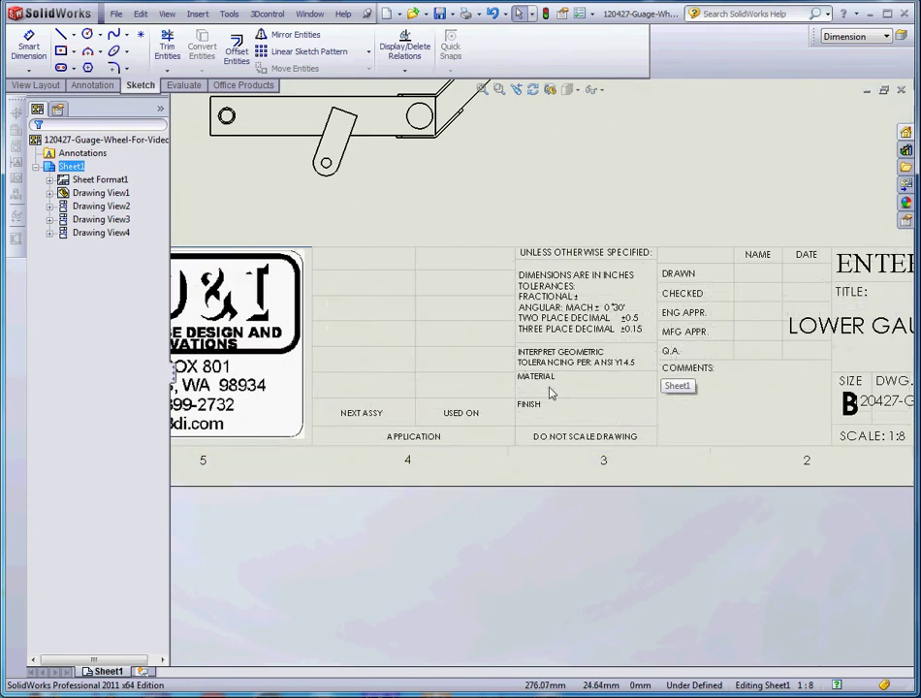
{"action": "scroll", "coordinate": [551, 391], "scroll_direction": "up", "scroll_amount": 5}
{"action": "scroll", "coordinate": [582, 342], "scroll_direction": "down", "scroll_amount": 3}
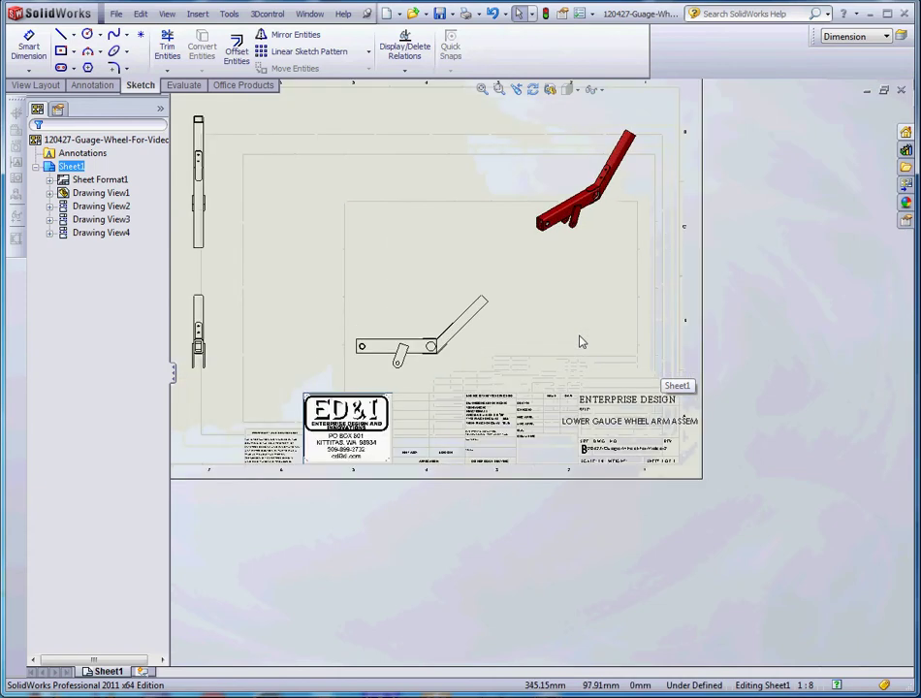
{"action": "scroll", "coordinate": [582, 342], "scroll_direction": "up", "scroll_amount": 2}
{"action": "scroll", "coordinate": [584, 335], "scroll_direction": "down", "scroll_amount": 5}
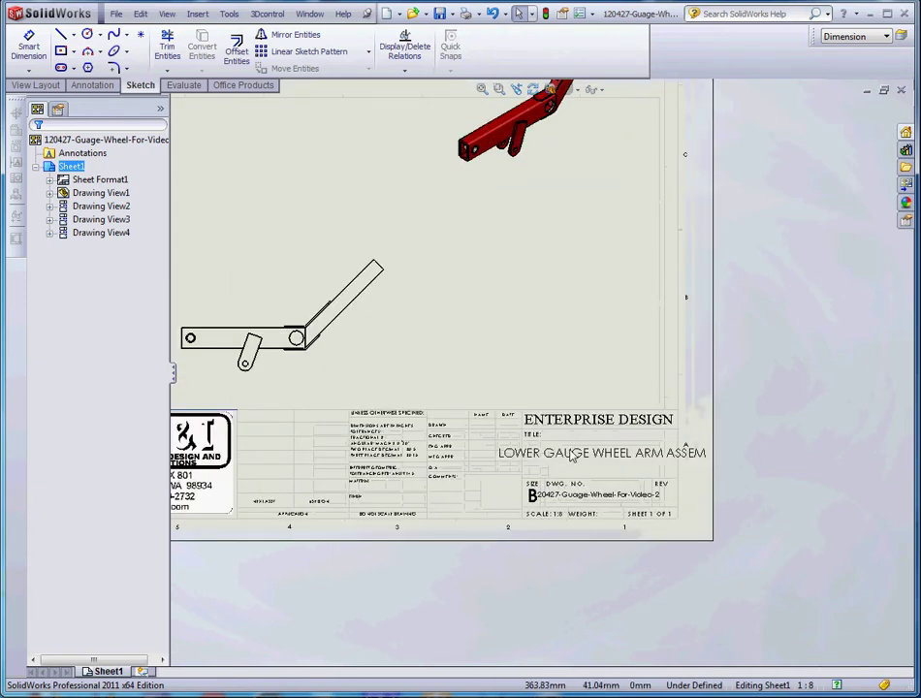
{"action": "scroll", "coordinate": [611, 456], "scroll_direction": "up", "scroll_amount": 2}
{"action": "scroll", "coordinate": [579, 434], "scroll_direction": "down", "scroll_amount": 2}
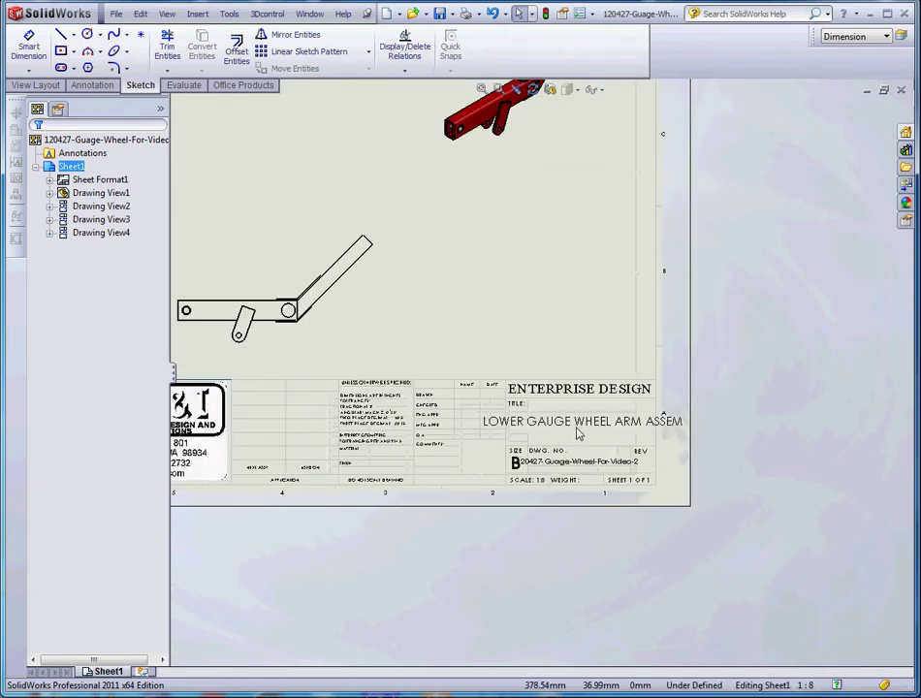
{"action": "scroll", "coordinate": [578, 360], "scroll_direction": "up", "scroll_amount": 2}
{"action": "scroll", "coordinate": [501, 264], "scroll_direction": "down", "scroll_amount": 6}
Step: Open the arm part from the red isometric view, then close it to return to the drawing
{"action": "left_click", "coordinate": [496, 259]}
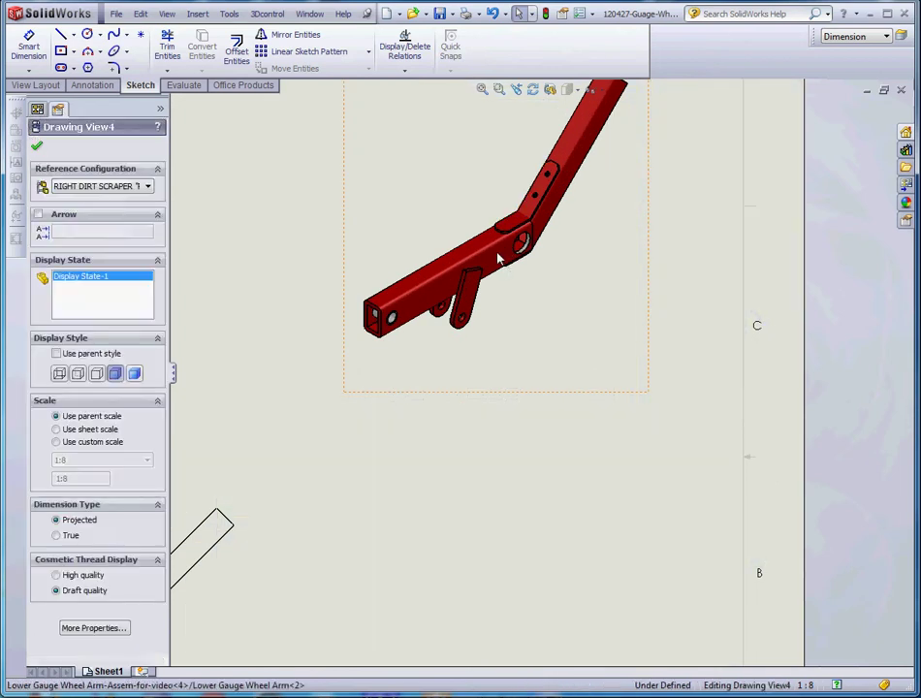
{"action": "right_click", "coordinate": [497, 259]}
{"action": "left_click", "coordinate": [507, 232]}
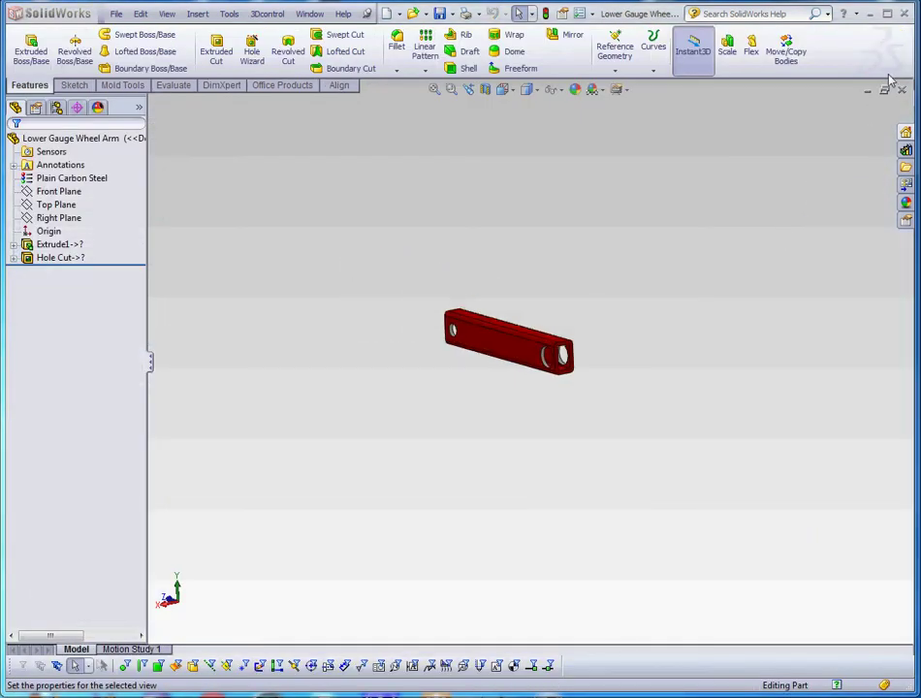
{"action": "left_click", "coordinate": [902, 89]}
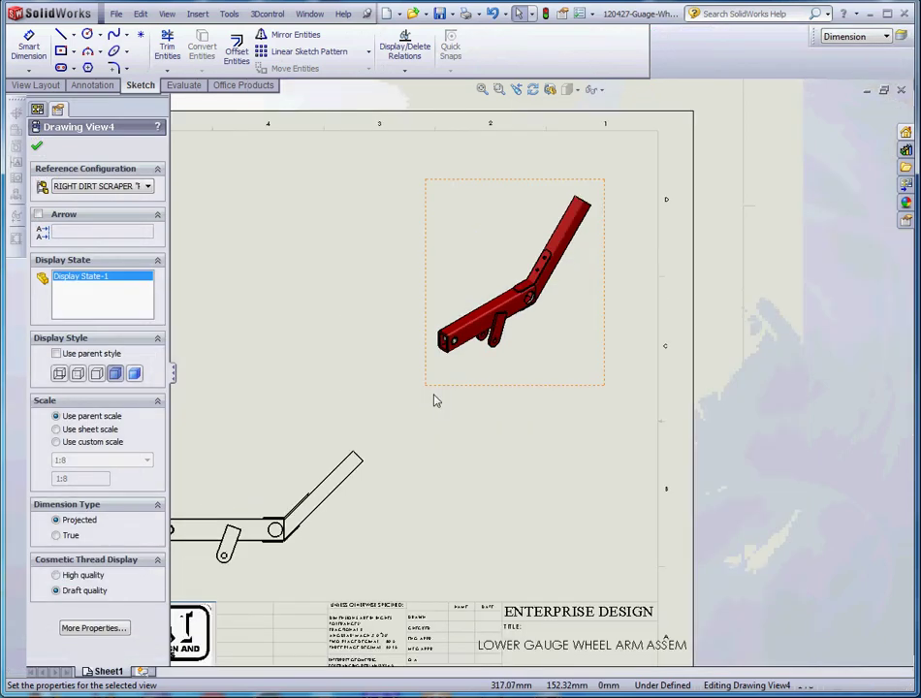
{"action": "left_click", "coordinate": [424, 357]}
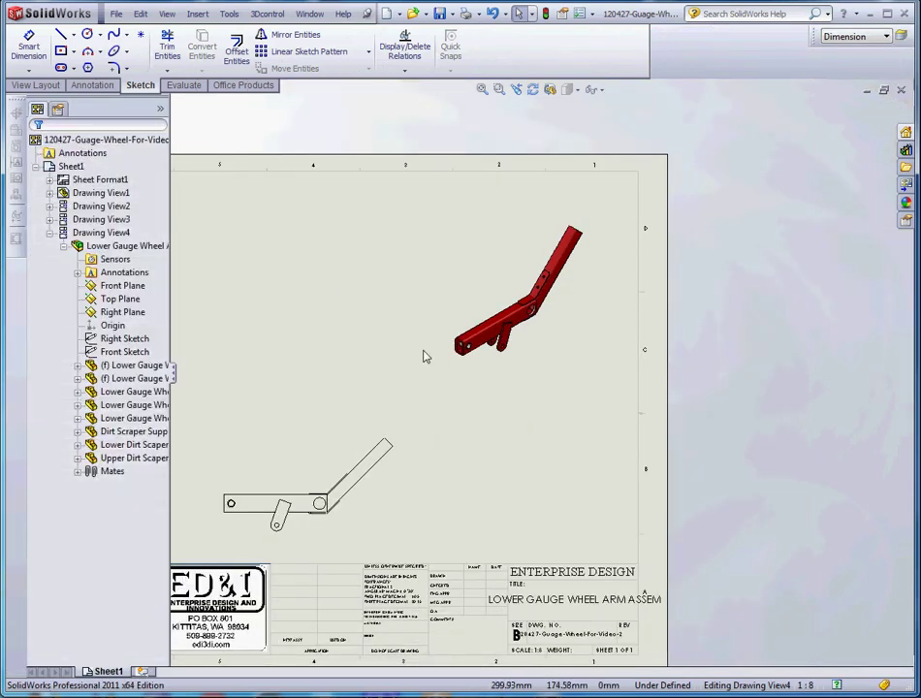
Step: Select Drawing Views 2, 4 and 1, Sheet1 and the sheet format in the tree, fitting the sheet
{"action": "scroll", "coordinate": [424, 357], "scroll_direction": "down", "scroll_amount": 3}
{"action": "scroll", "coordinate": [415, 419], "scroll_direction": "down", "scroll_amount": 2}
{"action": "scroll", "coordinate": [456, 413], "scroll_direction": "up", "scroll_amount": 2}
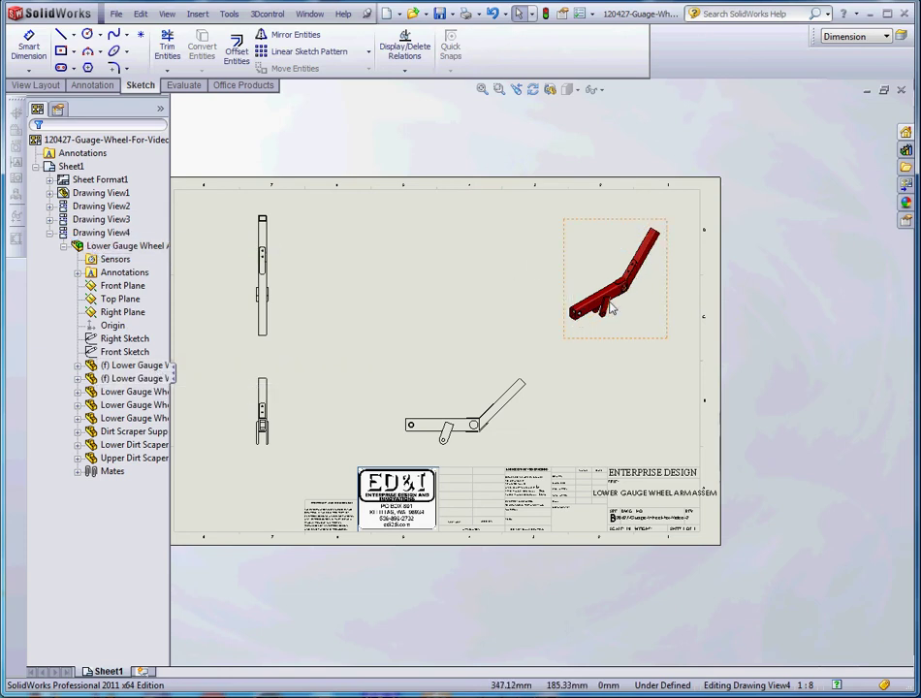
{"action": "scroll", "coordinate": [610, 309], "scroll_direction": "down", "scroll_amount": 5}
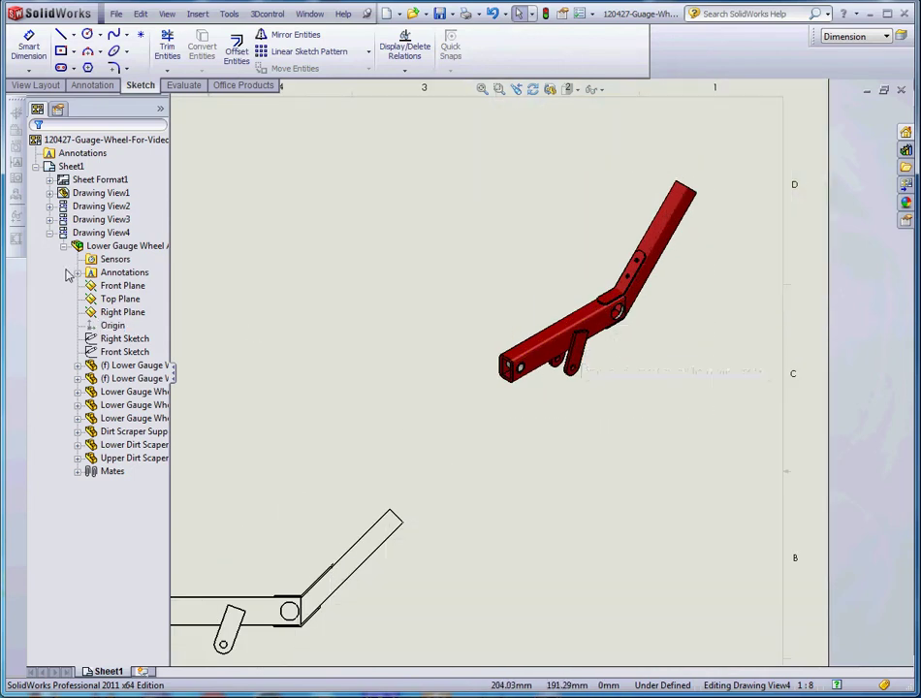
{"action": "left_click", "coordinate": [70, 202]}
{"action": "key", "text": "Escape"}
{"action": "left_click", "coordinate": [64, 246]}
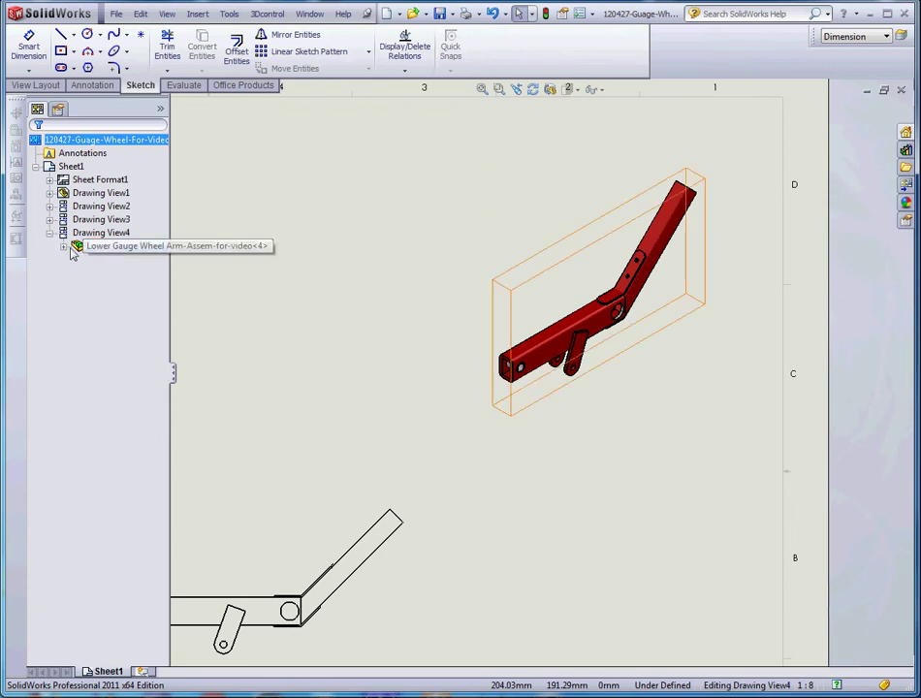
{"action": "left_click", "coordinate": [89, 234]}
{"action": "left_click", "coordinate": [71, 167]}
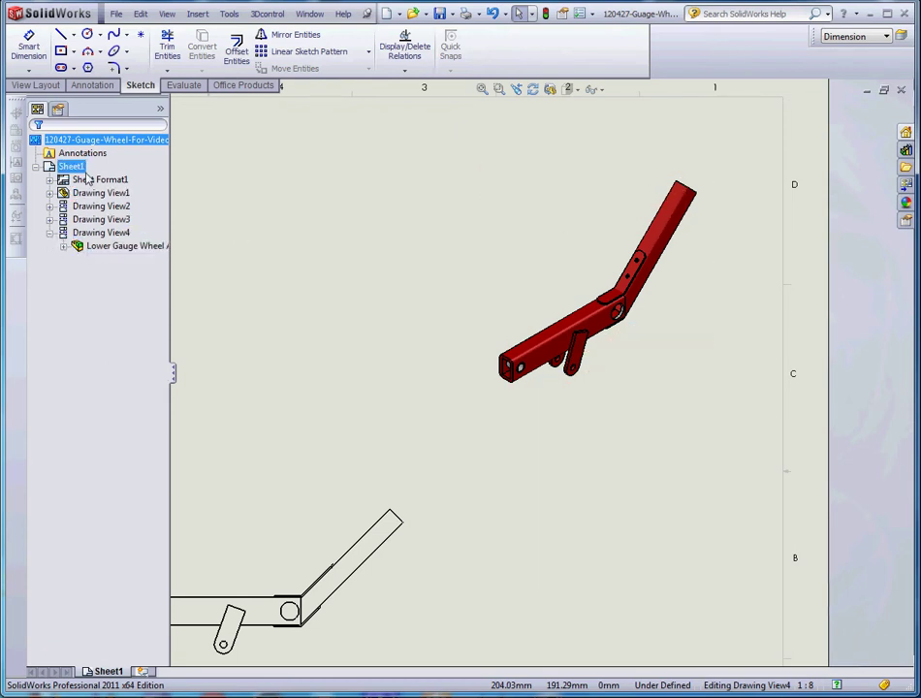
{"action": "left_click", "coordinate": [85, 181]}
{"action": "left_click", "coordinate": [66, 168]}
{"action": "left_click", "coordinate": [102, 181]}
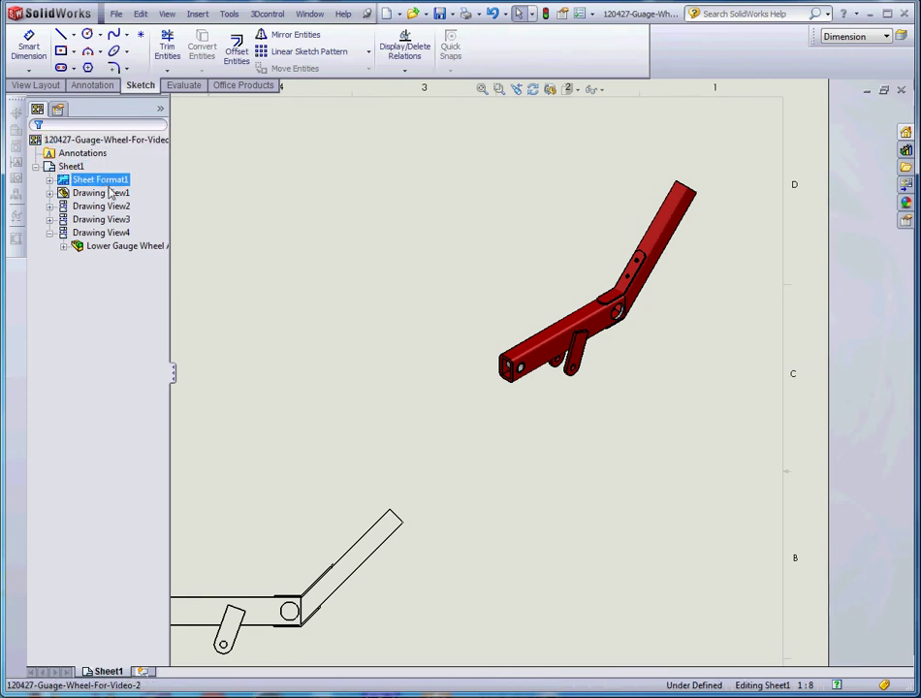
{"action": "key", "text": "f"}
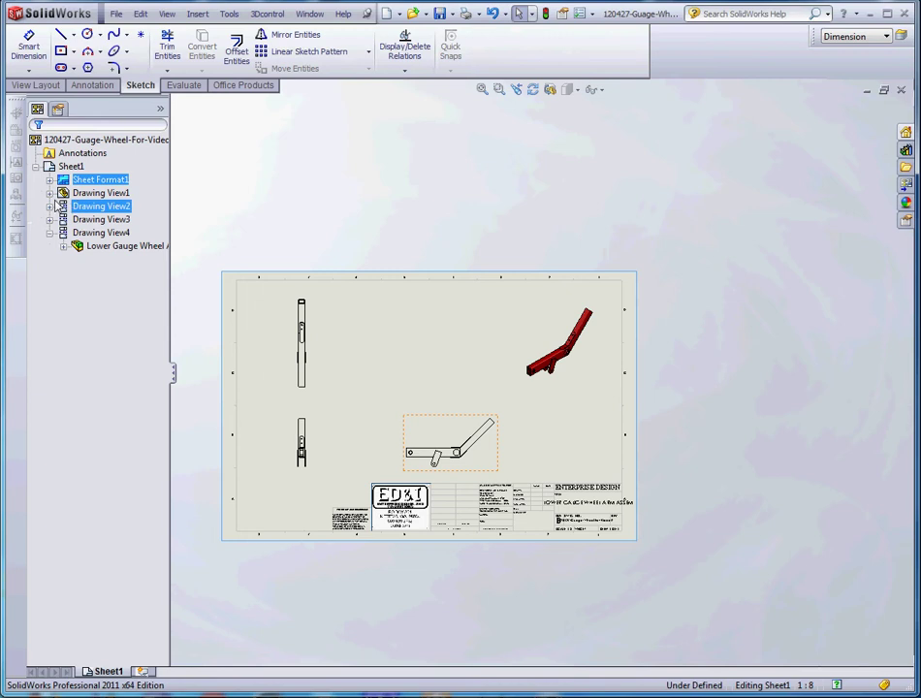
{"action": "left_click", "coordinate": [97, 193], "text": "ctrl"}
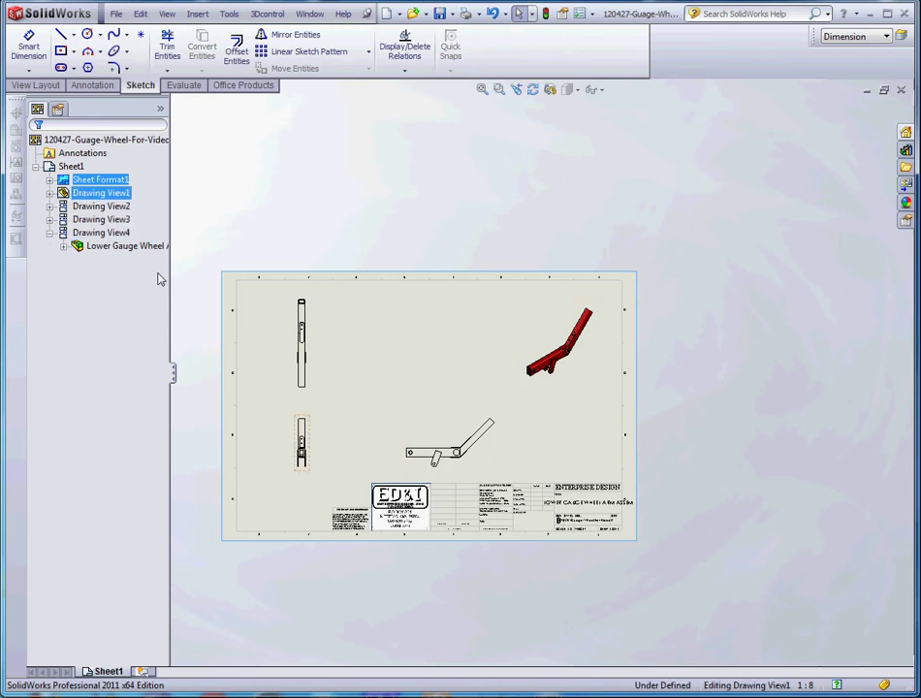
{"action": "left_click", "coordinate": [291, 438]}
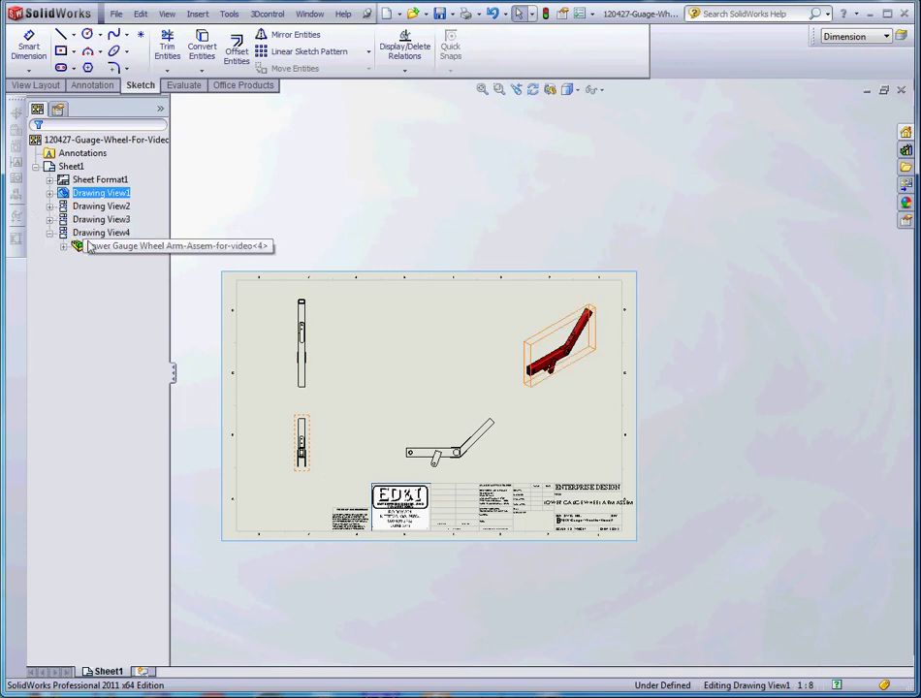
Step: Select the Lower Gauge Wheel Arm assembly in Drawing View4 and expand its components to the Hole Cut sketch
{"action": "left_click", "coordinate": [109, 252]}
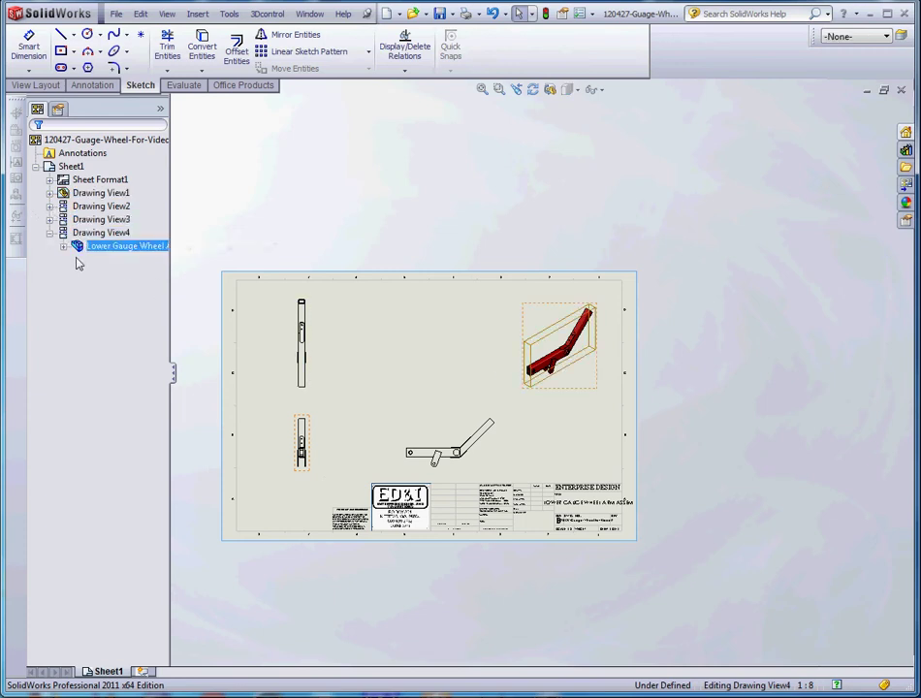
{"action": "left_click", "coordinate": [63, 247]}
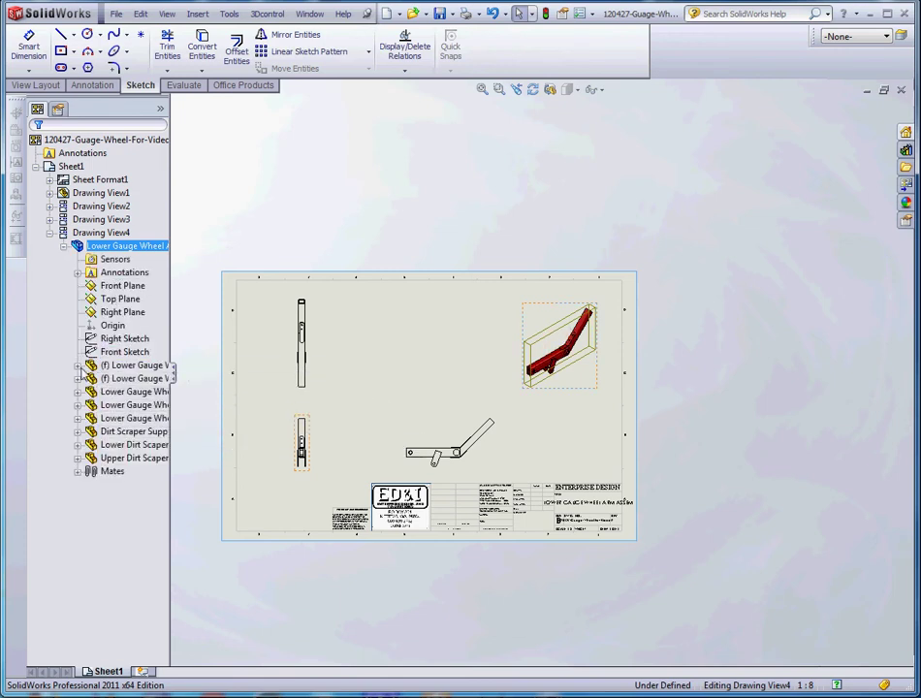
{"action": "left_click", "coordinate": [77, 365]}
{"action": "left_click", "coordinate": [91, 498]}
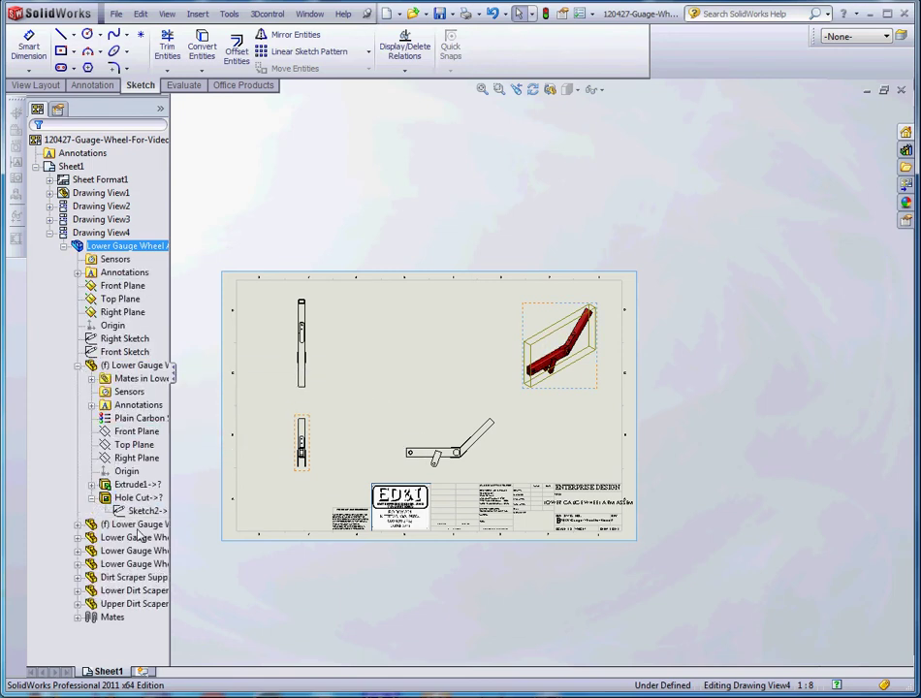
{"action": "left_click", "coordinate": [64, 246]}
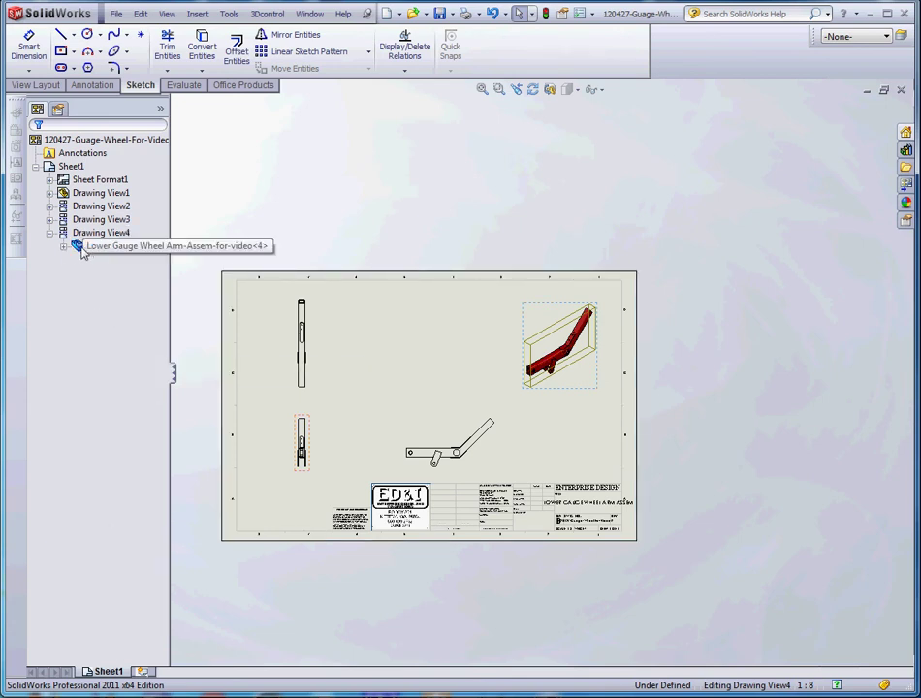
Step: Open the Lower Gauge Wheel Arm assembly from Drawing View4 and Save As over its existing file
{"action": "right_click", "coordinate": [80, 248]}
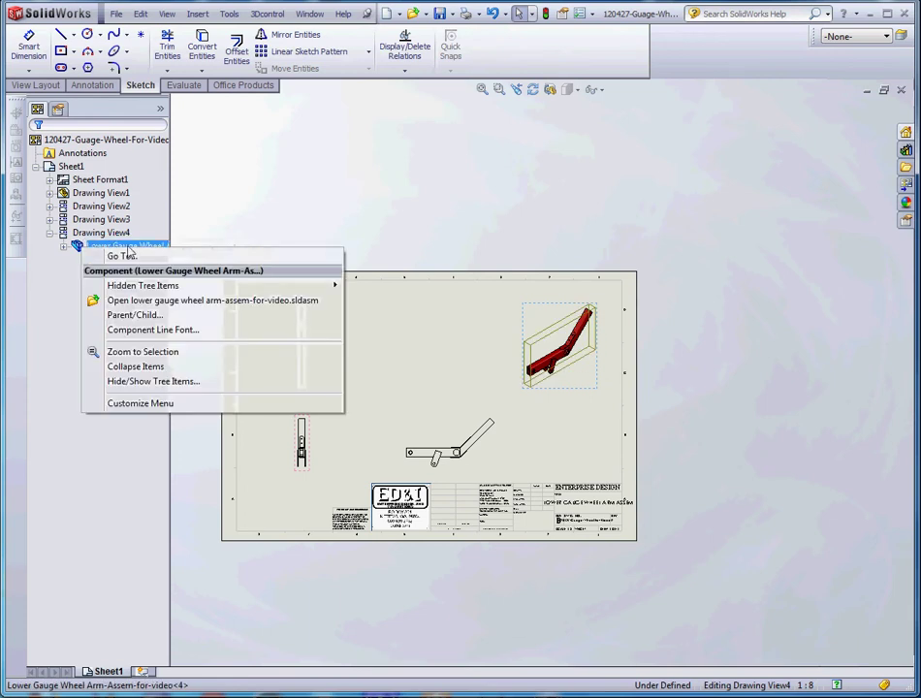
{"action": "left_click", "coordinate": [140, 305]}
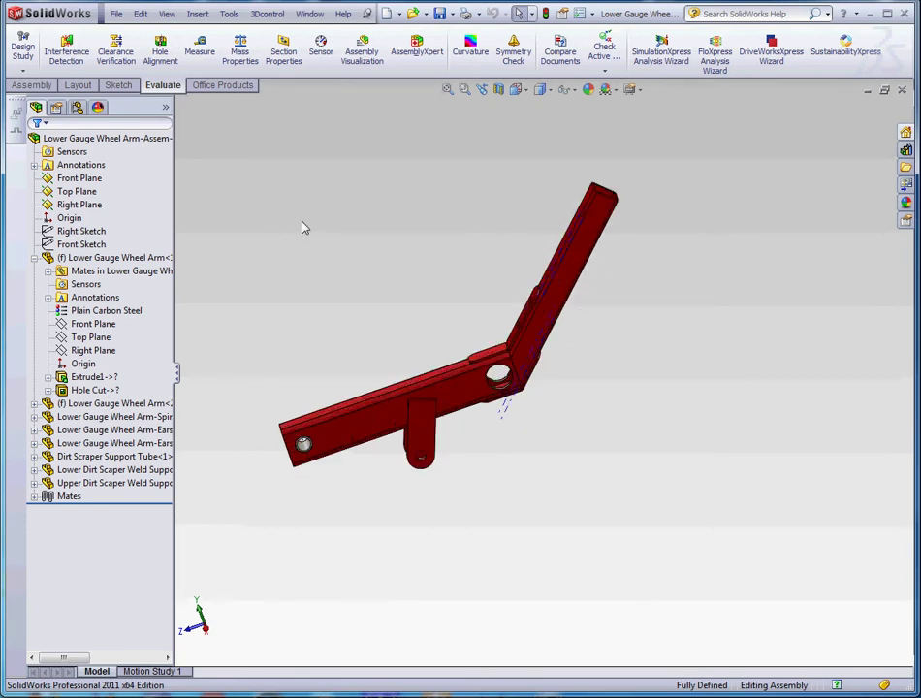
{"action": "left_click", "coordinate": [115, 15]}
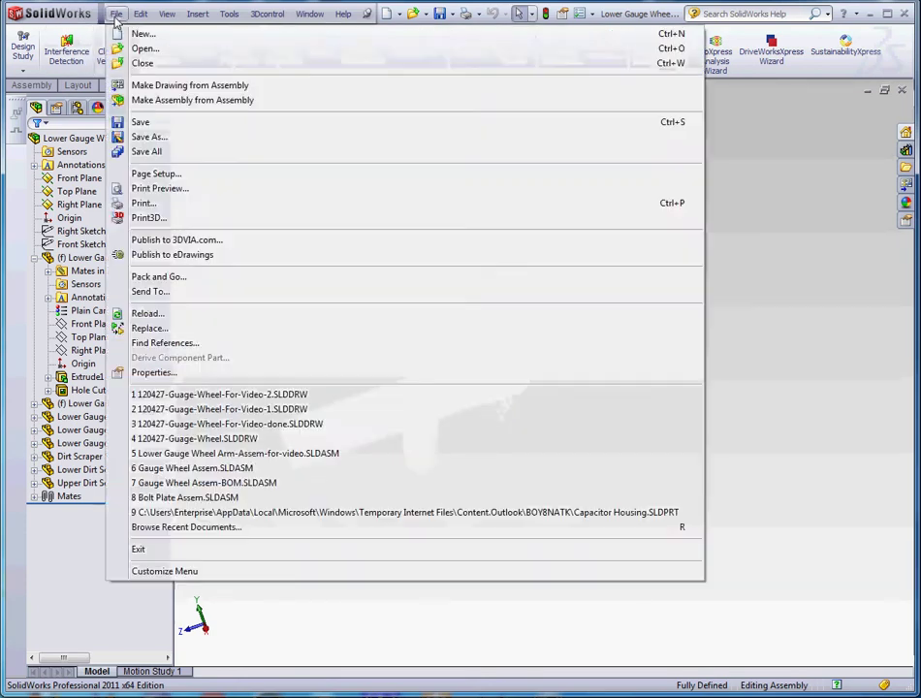
{"action": "left_click", "coordinate": [145, 136]}
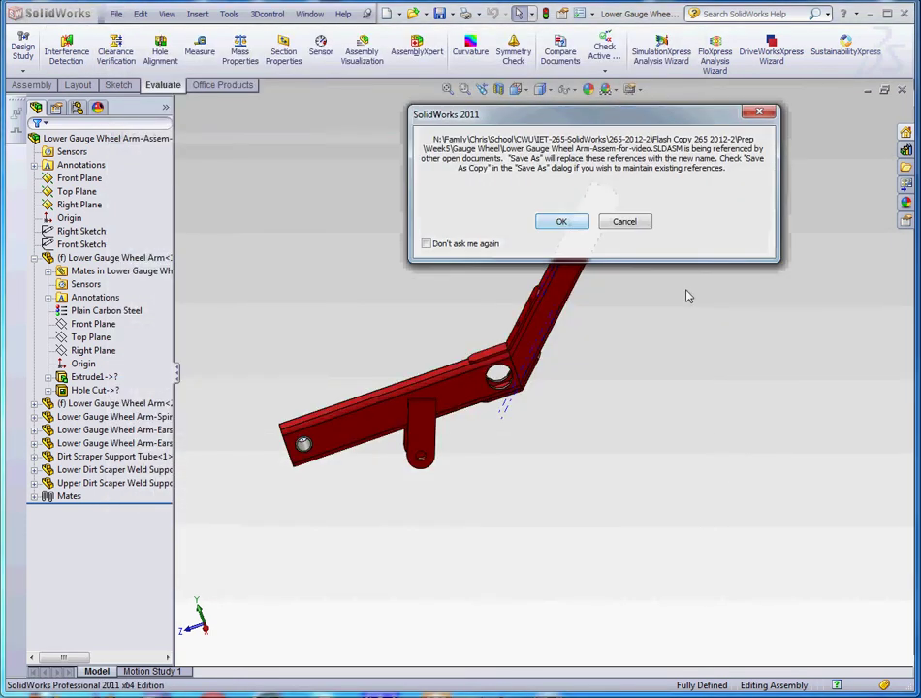
{"action": "left_click", "coordinate": [561, 221]}
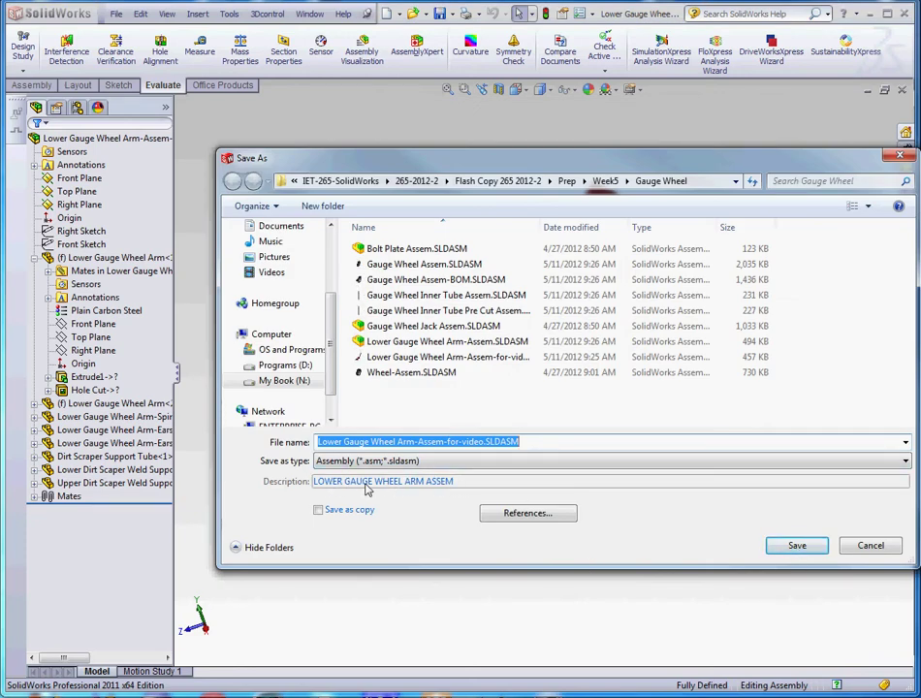
{"action": "left_click", "coordinate": [465, 486]}
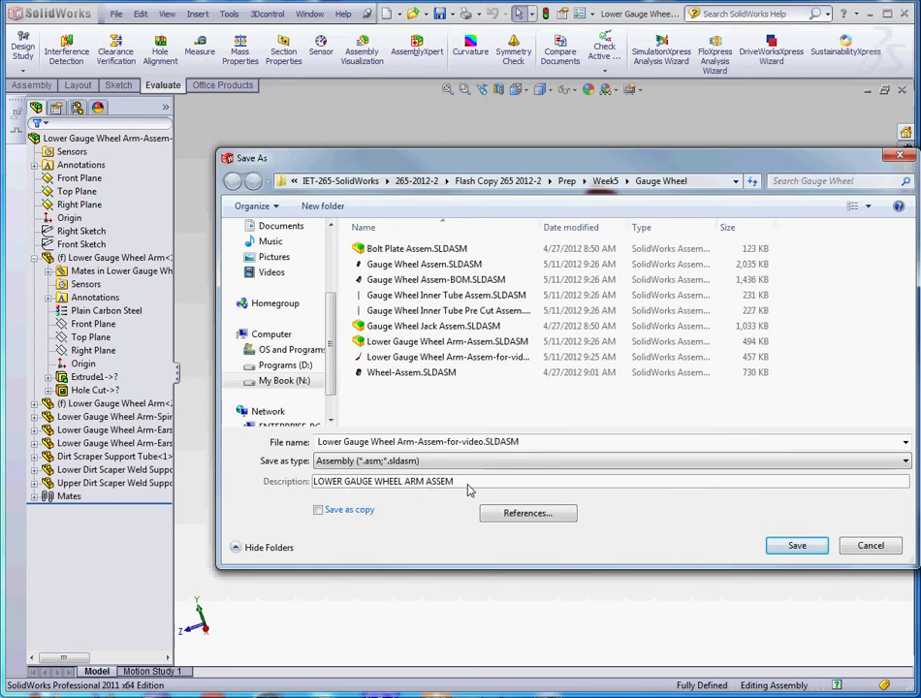
{"action": "left_click", "coordinate": [782, 549]}
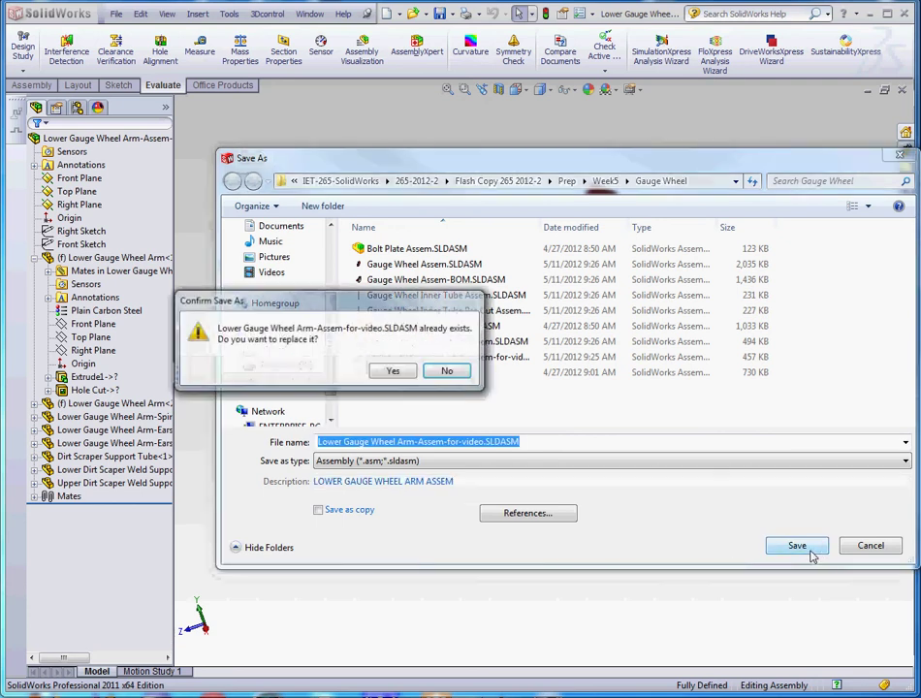
{"action": "left_click", "coordinate": [394, 372]}
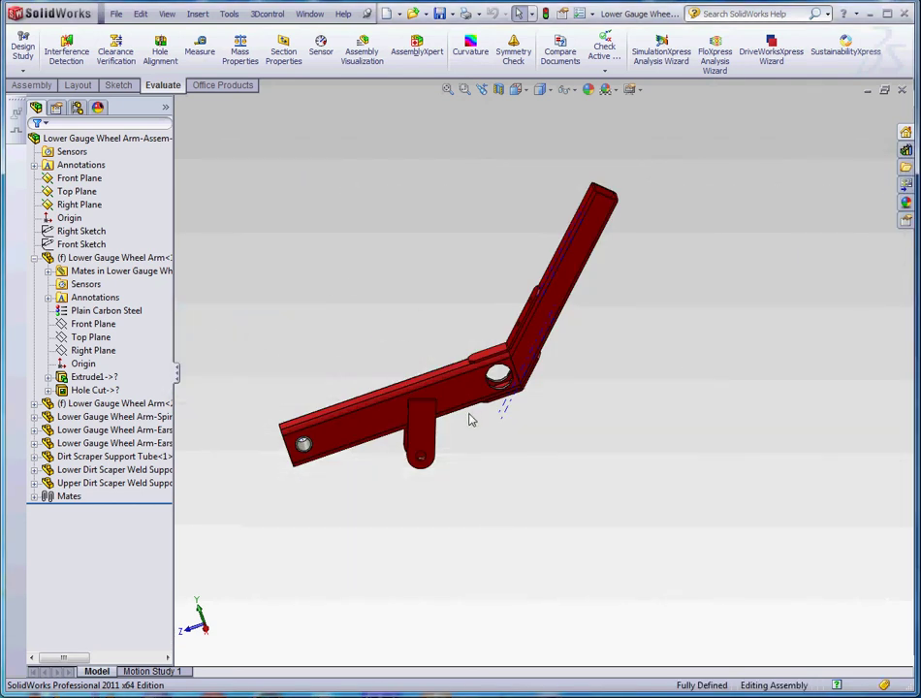
Step: Repeat Save As for the assembly, first declining the replace prompt, then saving again
{"action": "left_click", "coordinate": [115, 14]}
{"action": "left_click", "coordinate": [147, 137]}
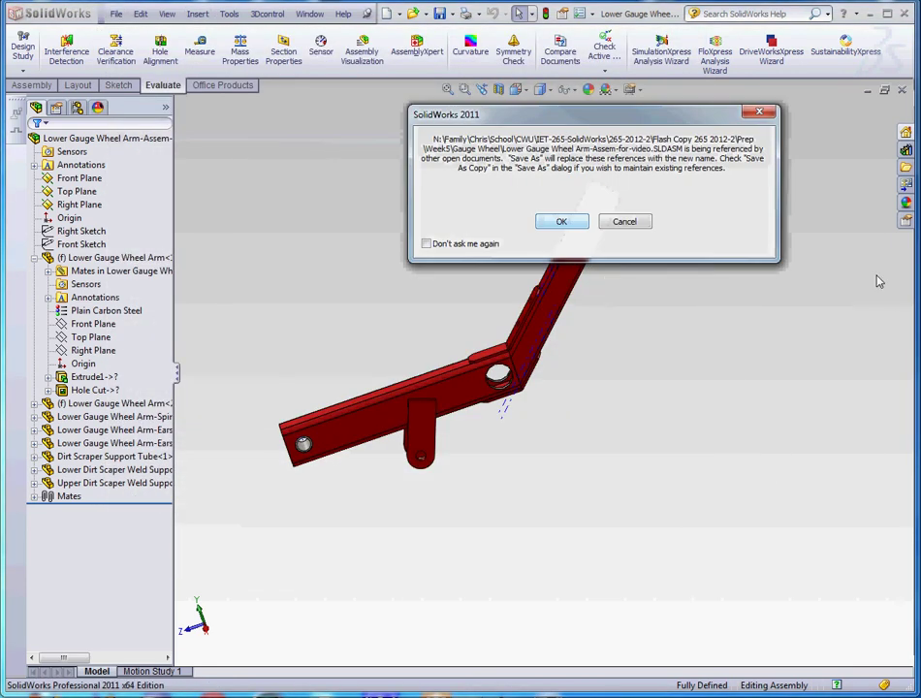
{"action": "left_click", "coordinate": [570, 226]}
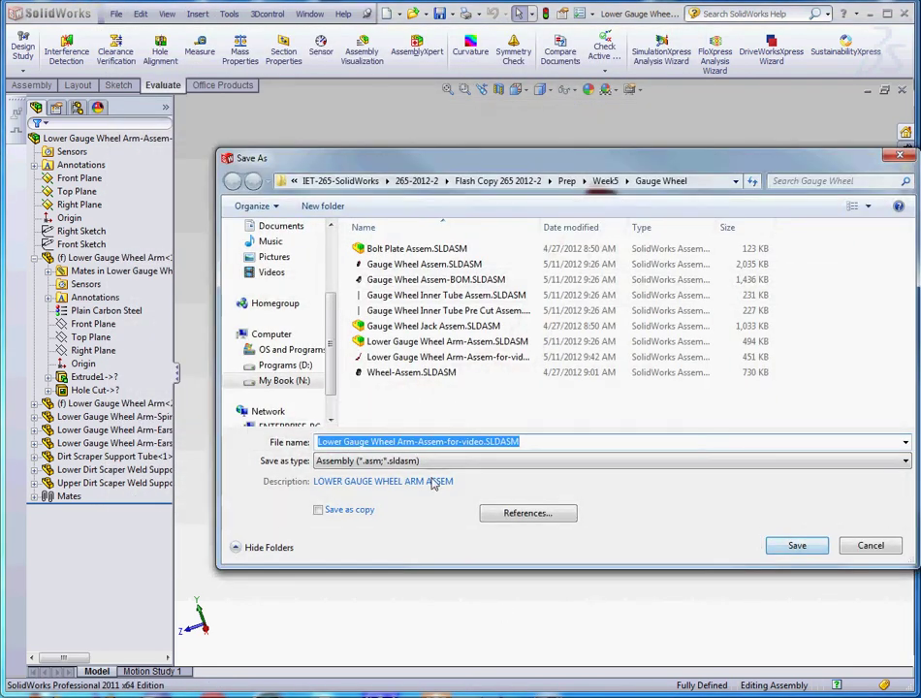
{"action": "left_click", "coordinate": [467, 484]}
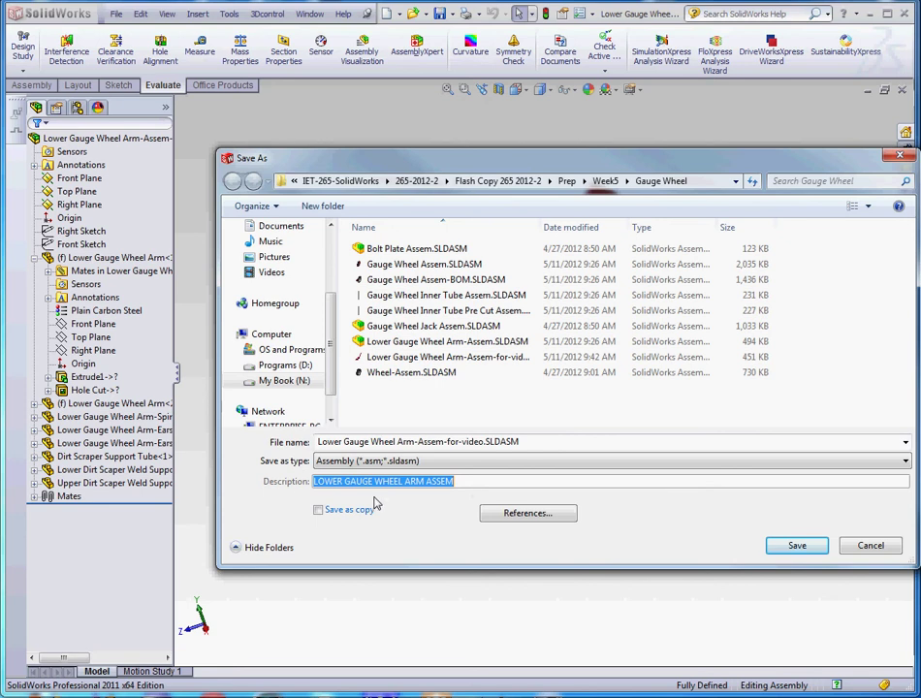
{"action": "left_click", "coordinate": [804, 546]}
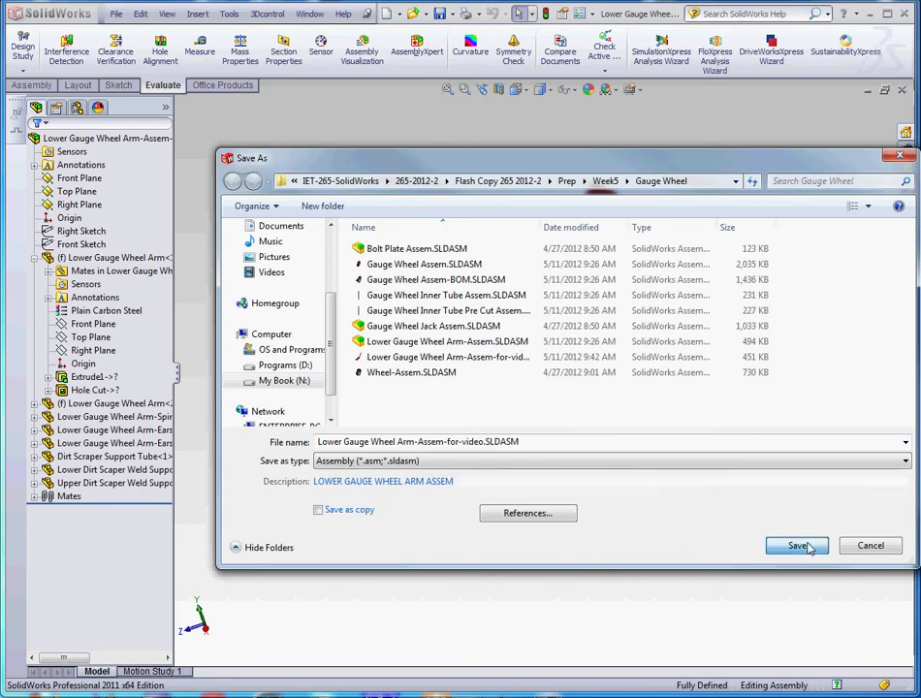
{"action": "left_click", "coordinate": [446, 371]}
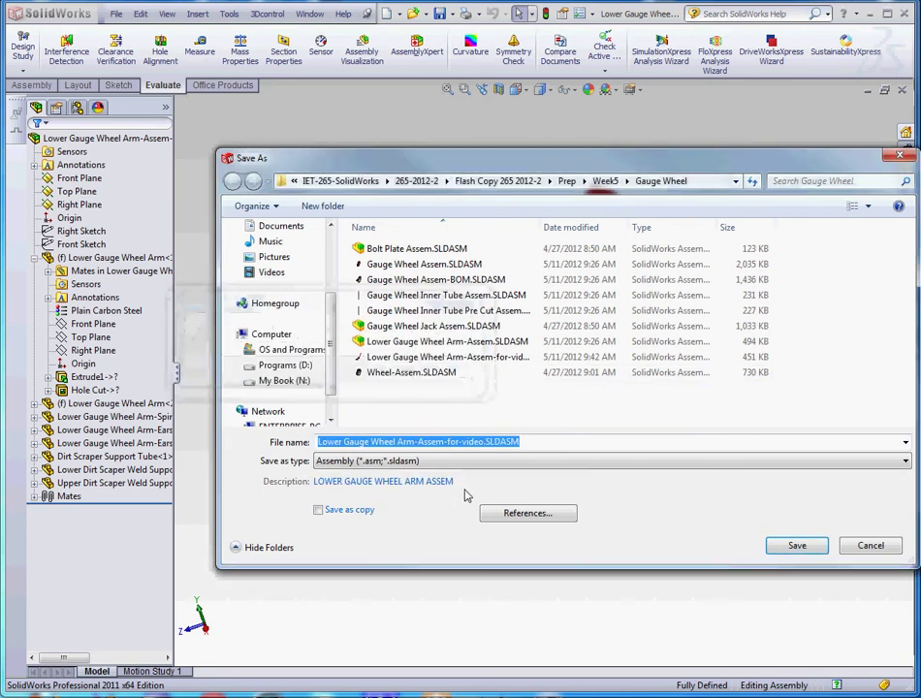
{"action": "left_click", "coordinate": [797, 546]}
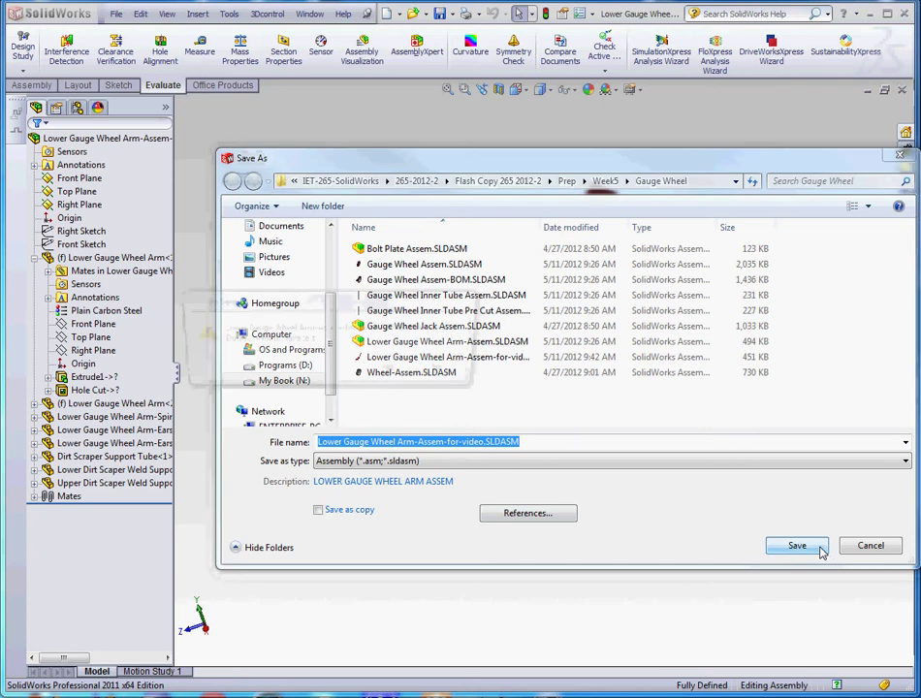
Step: Confirm replacing the assembly file, close it, and edit the drawing's sheet format
{"action": "left_click", "coordinate": [394, 372]}
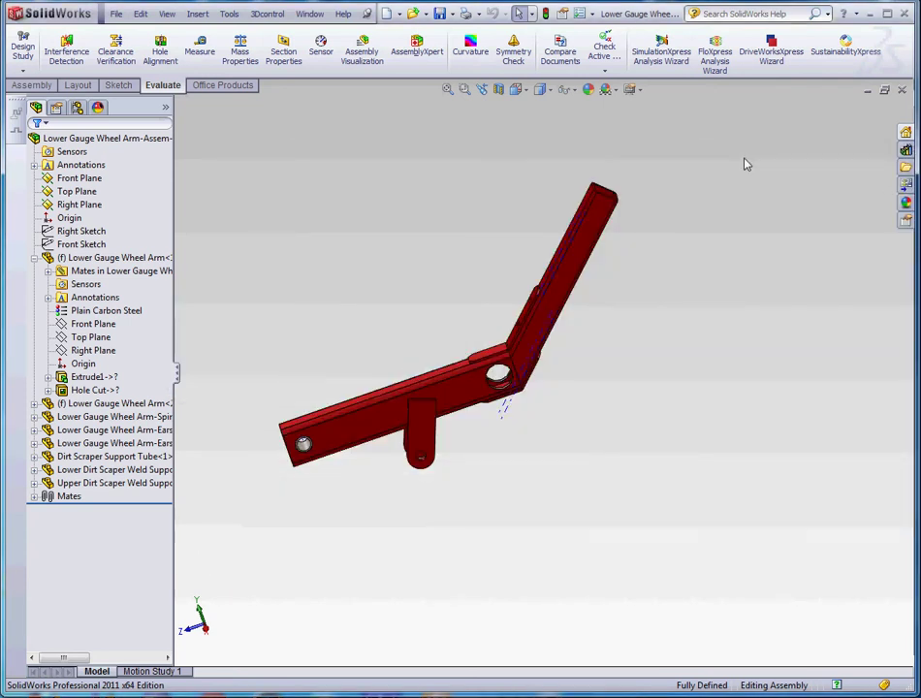
{"action": "left_click", "coordinate": [901, 90]}
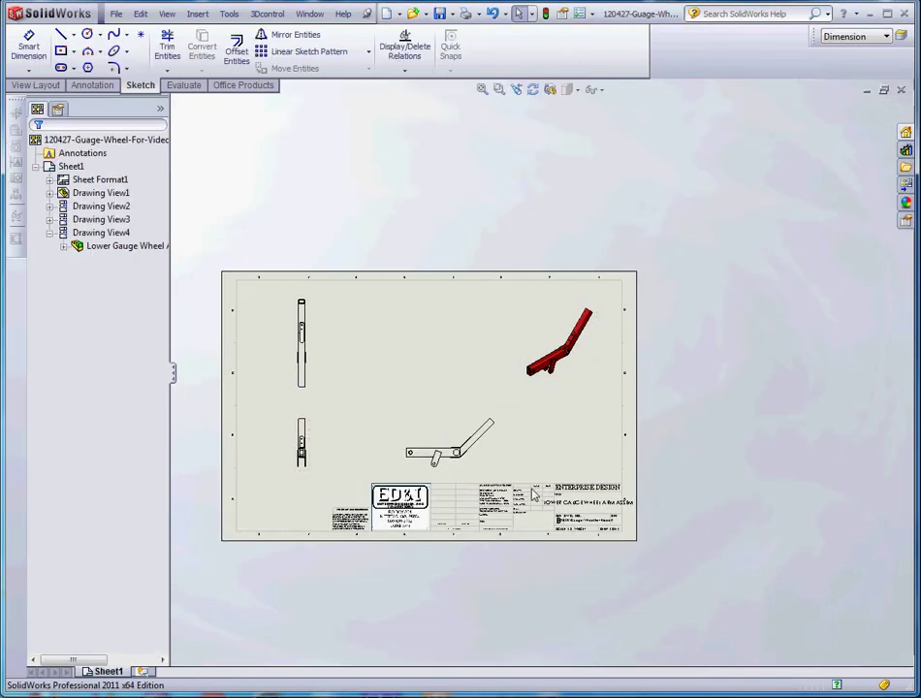
{"action": "scroll", "coordinate": [543, 518], "scroll_direction": "down", "scroll_amount": 4}
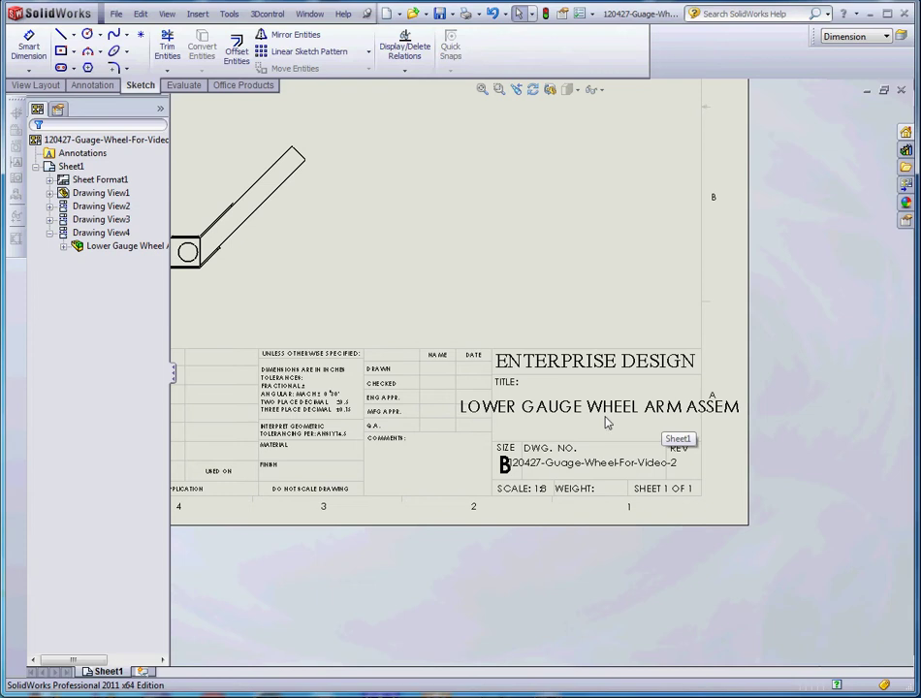
{"action": "scroll", "coordinate": [608, 417], "scroll_direction": "down", "scroll_amount": 3}
{"action": "scroll", "coordinate": [543, 370], "scroll_direction": "up", "scroll_amount": 2}
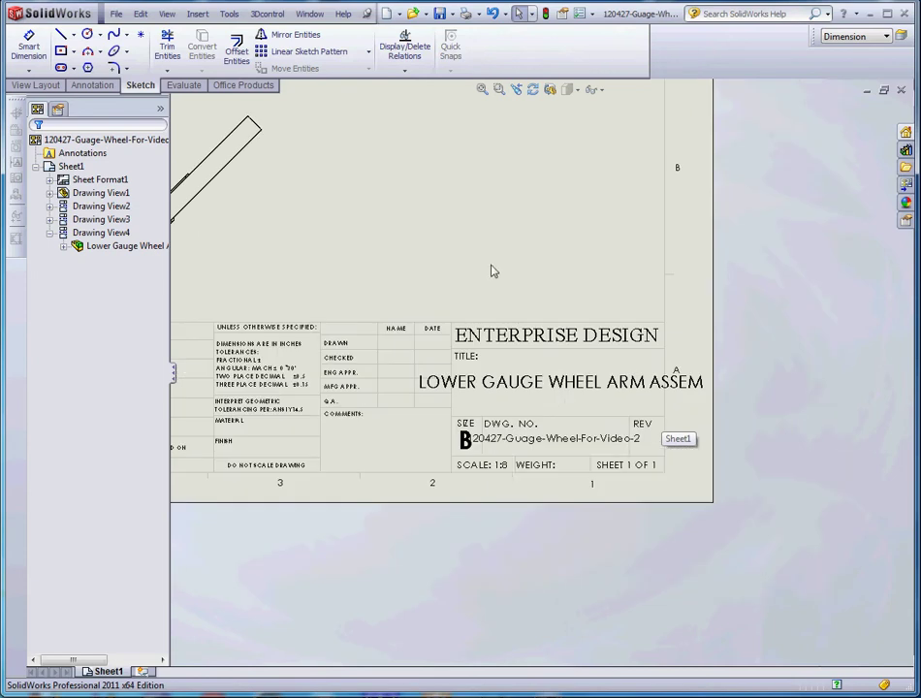
{"action": "right_click", "coordinate": [490, 260]}
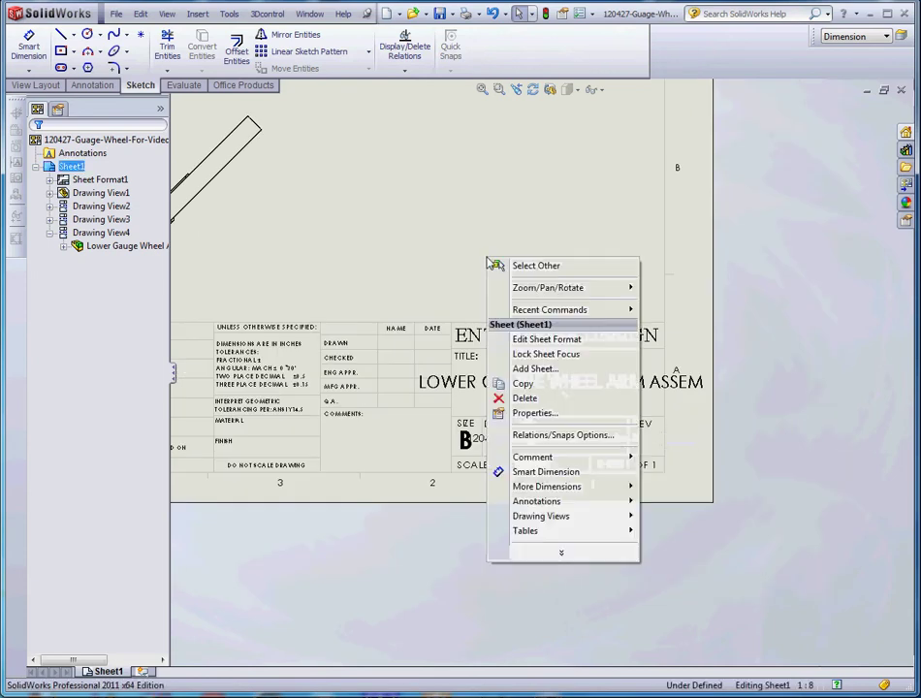
{"action": "left_click", "coordinate": [558, 340]}
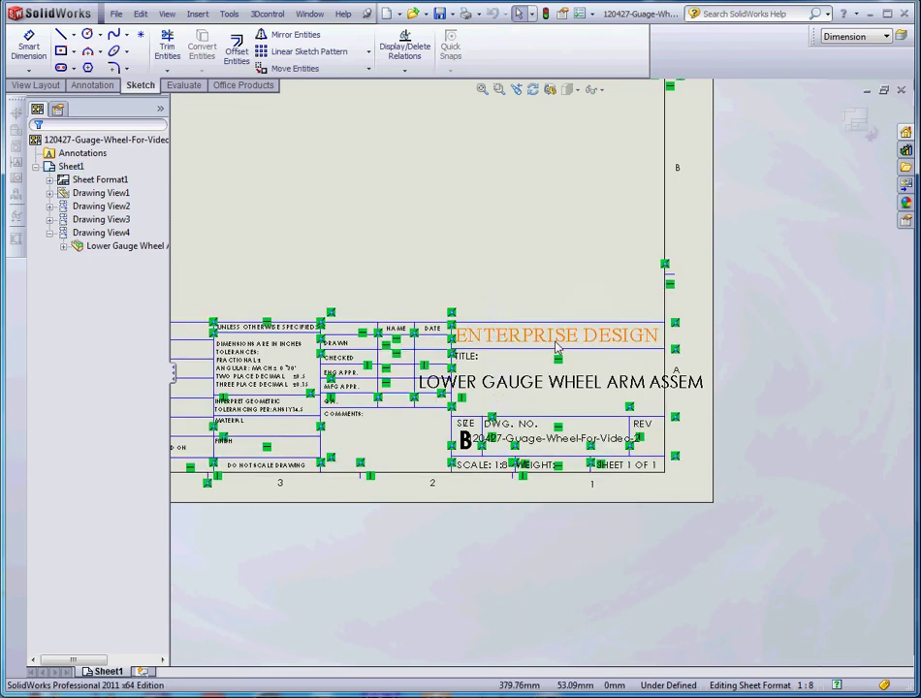
Step: Set the LOWER GAUGE WHEEL ARM ASSEM title note font to 12 points
{"action": "scroll", "coordinate": [572, 377], "scroll_direction": "down", "scroll_amount": 5}
{"action": "left_click", "coordinate": [572, 378]}
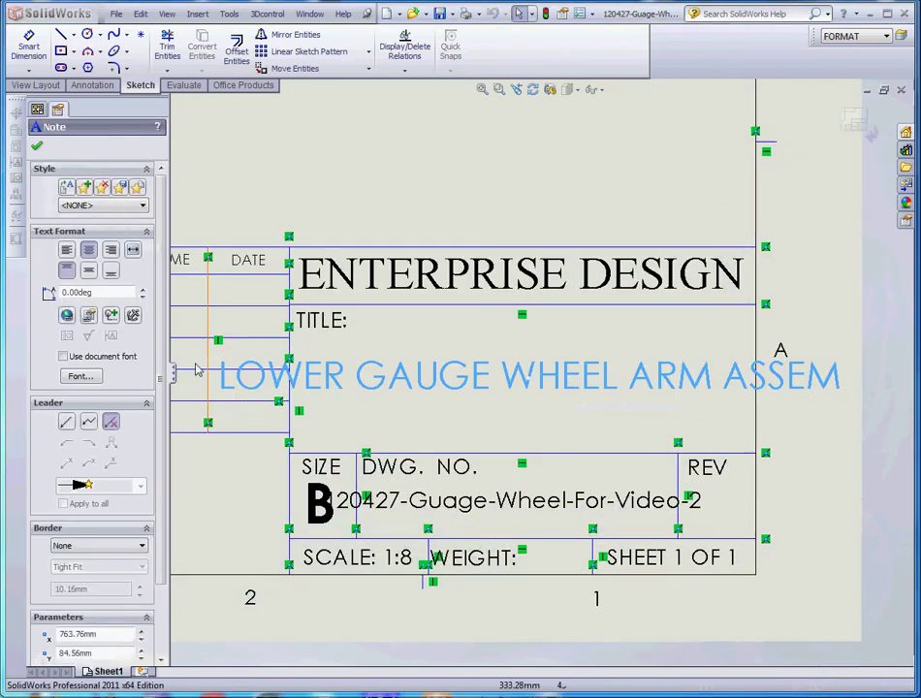
{"action": "left_click", "coordinate": [81, 377]}
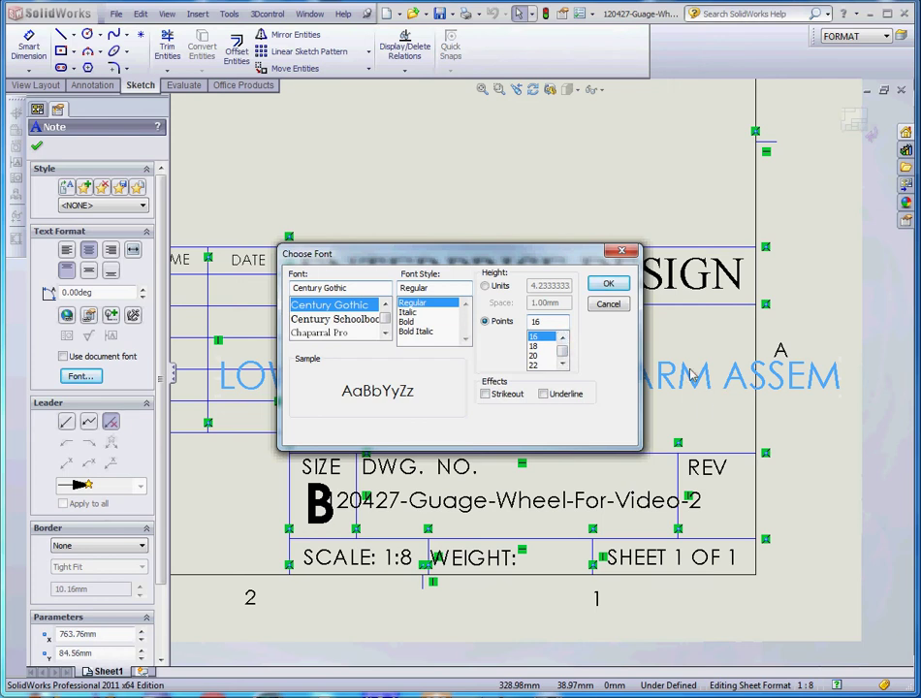
{"action": "left_click", "coordinate": [564, 337]}
{"action": "left_click", "coordinate": [563, 338]}
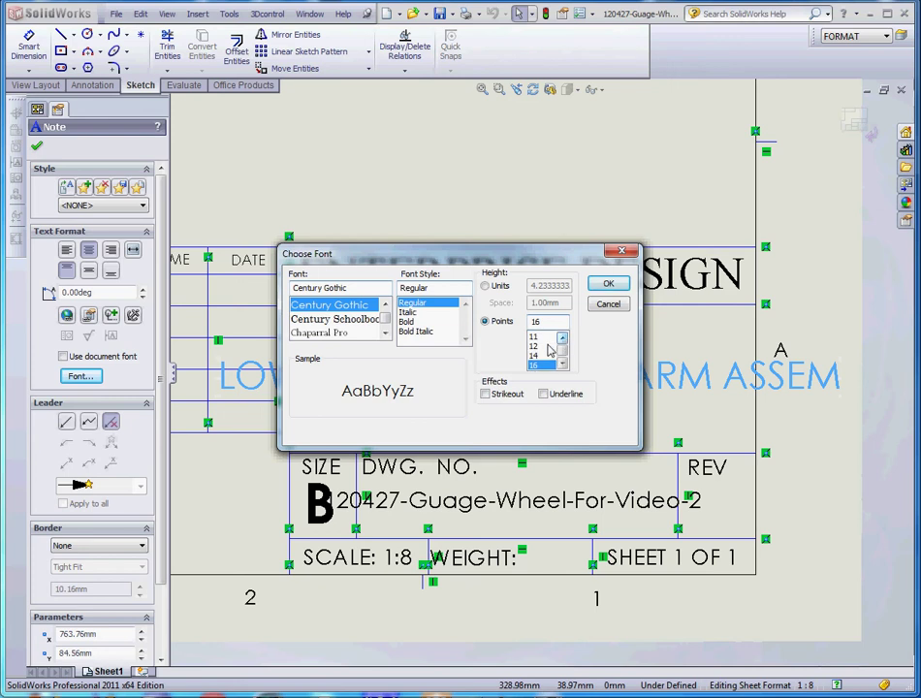
{"action": "left_click", "coordinate": [549, 347]}
{"action": "left_click", "coordinate": [606, 285]}
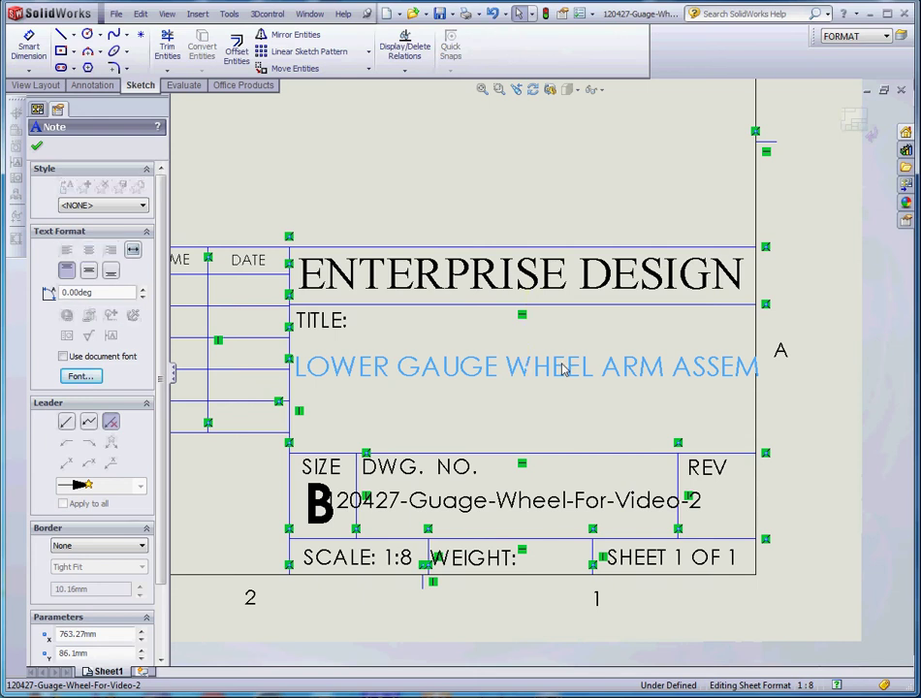
{"action": "double_click", "coordinate": [565, 369]}
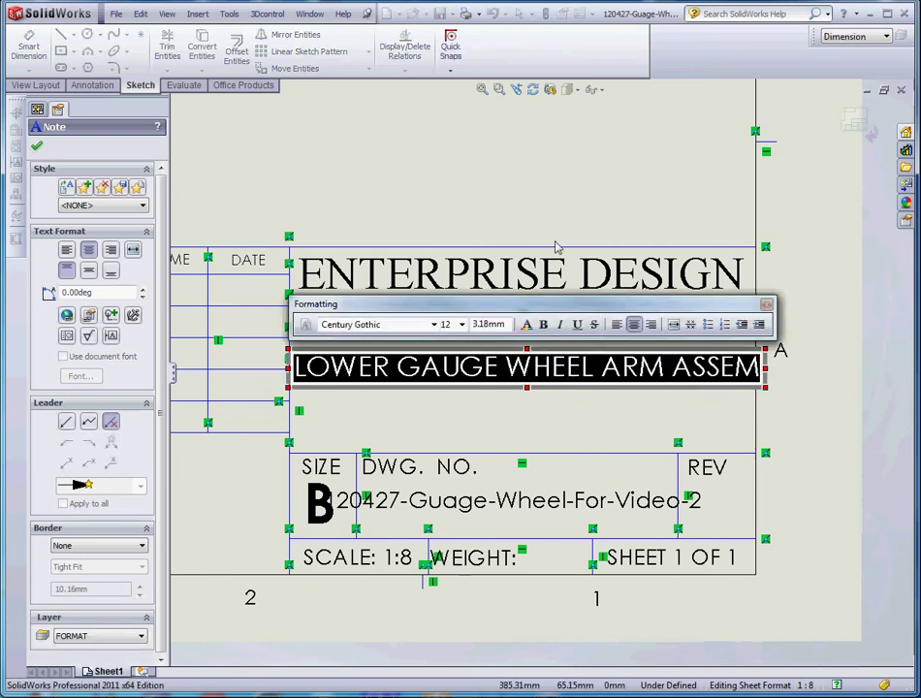
{"action": "left_click", "coordinate": [608, 374]}
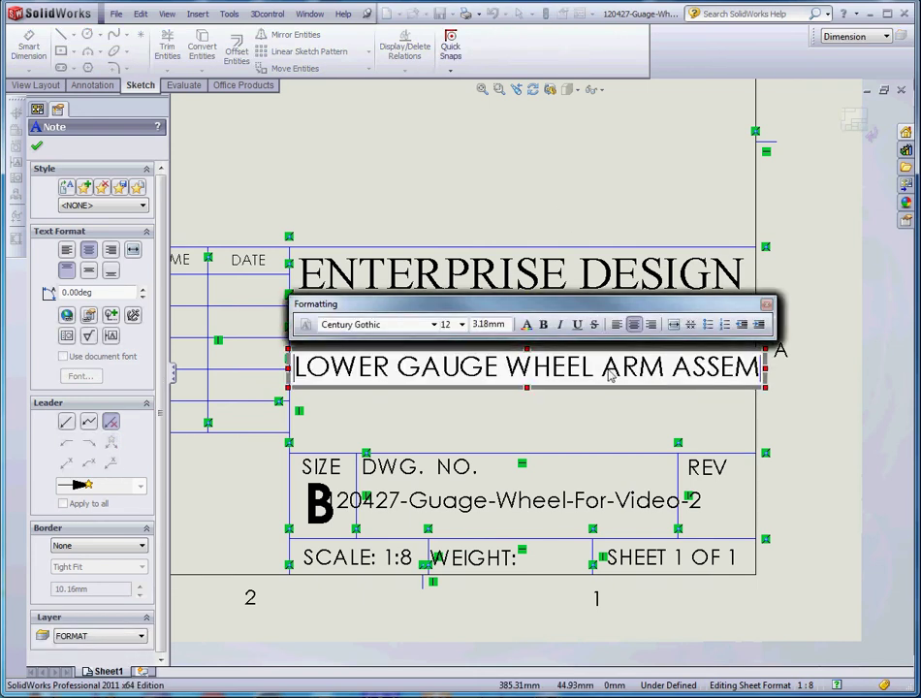
{"action": "left_click", "coordinate": [556, 406]}
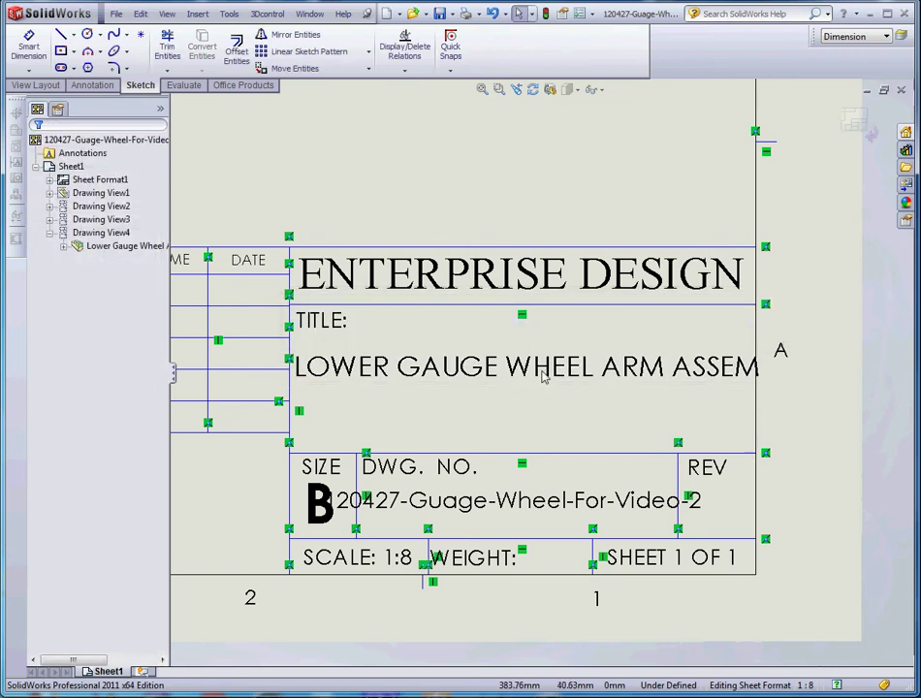
Step: Reduce the LOWER GAUGE WHEEL ARM ASSEM title note font to 11 points via Choose Font
{"action": "right_click", "coordinate": [545, 378]}
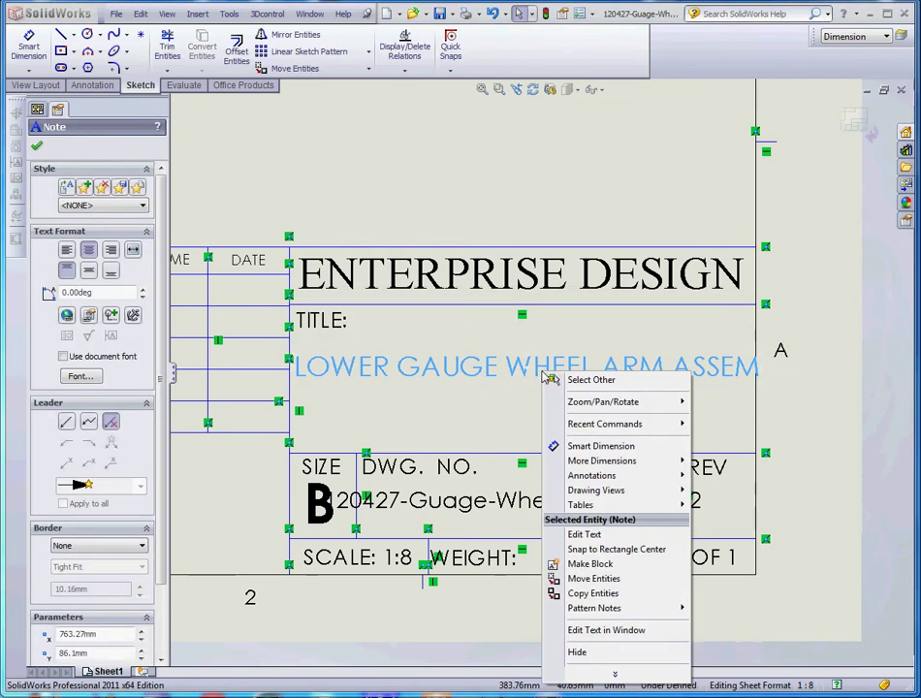
{"action": "left_click", "coordinate": [582, 630]}
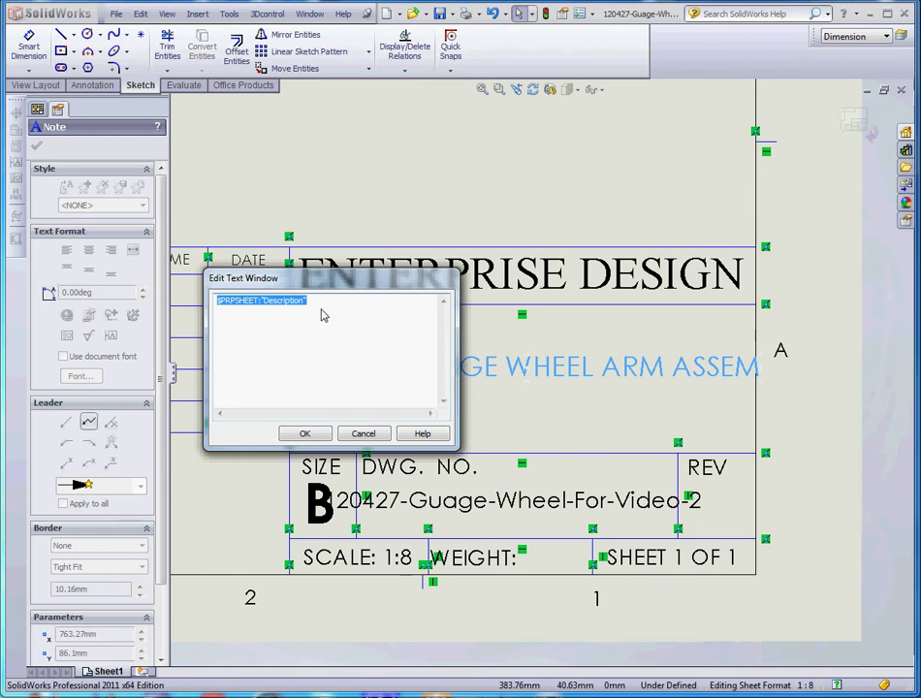
{"action": "left_click", "coordinate": [365, 436]}
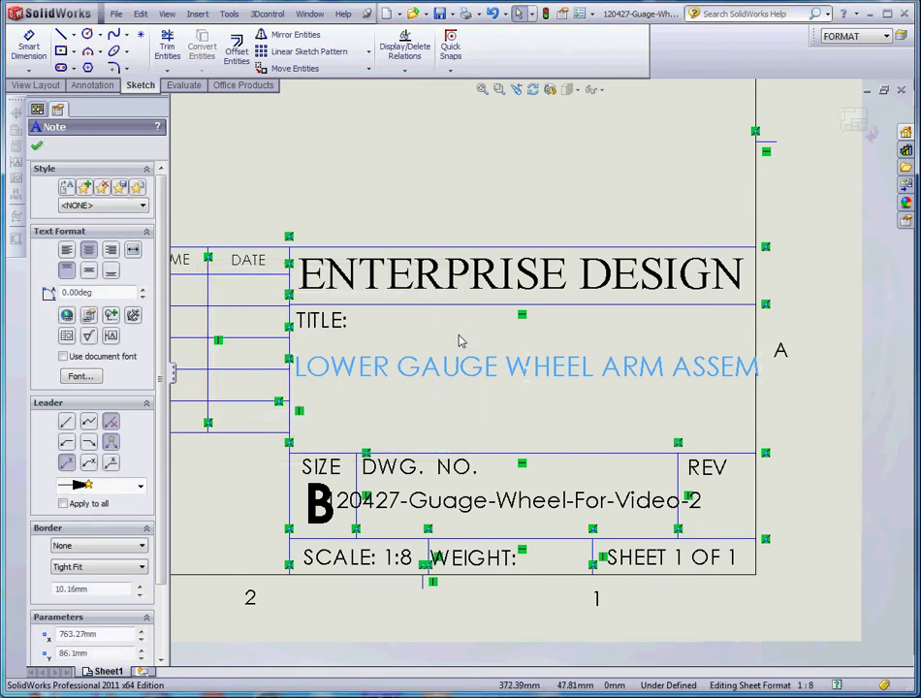
{"action": "left_click", "coordinate": [82, 377]}
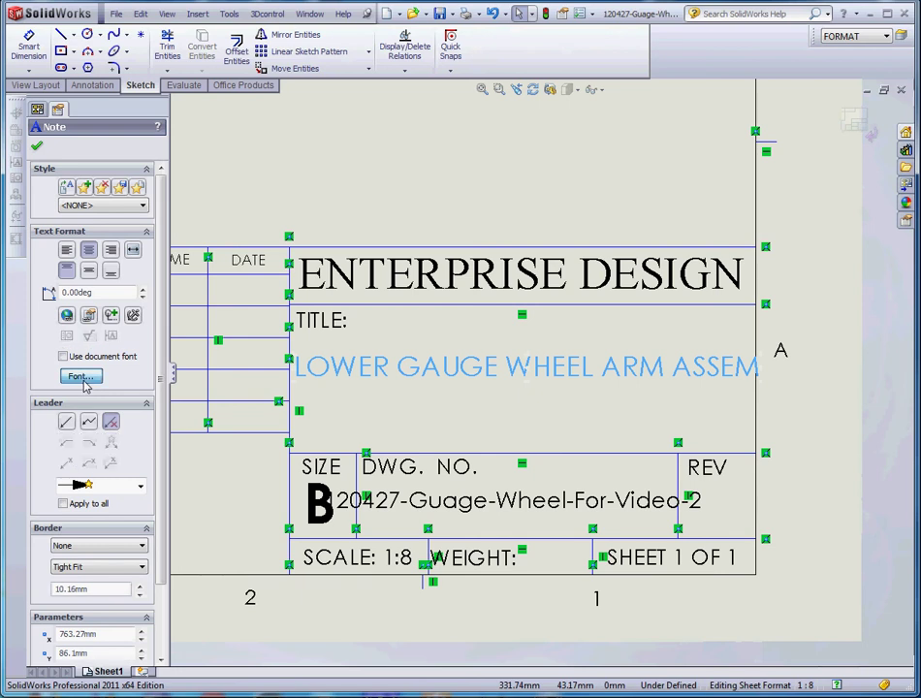
{"action": "left_click", "coordinate": [564, 337]}
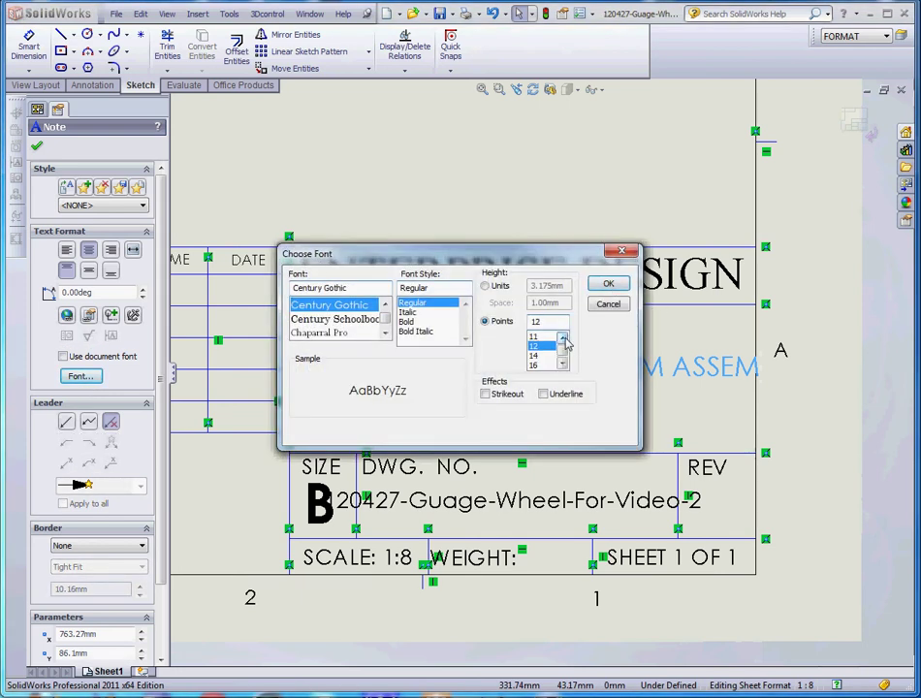
{"action": "left_click", "coordinate": [534, 336]}
{"action": "left_click", "coordinate": [608, 283]}
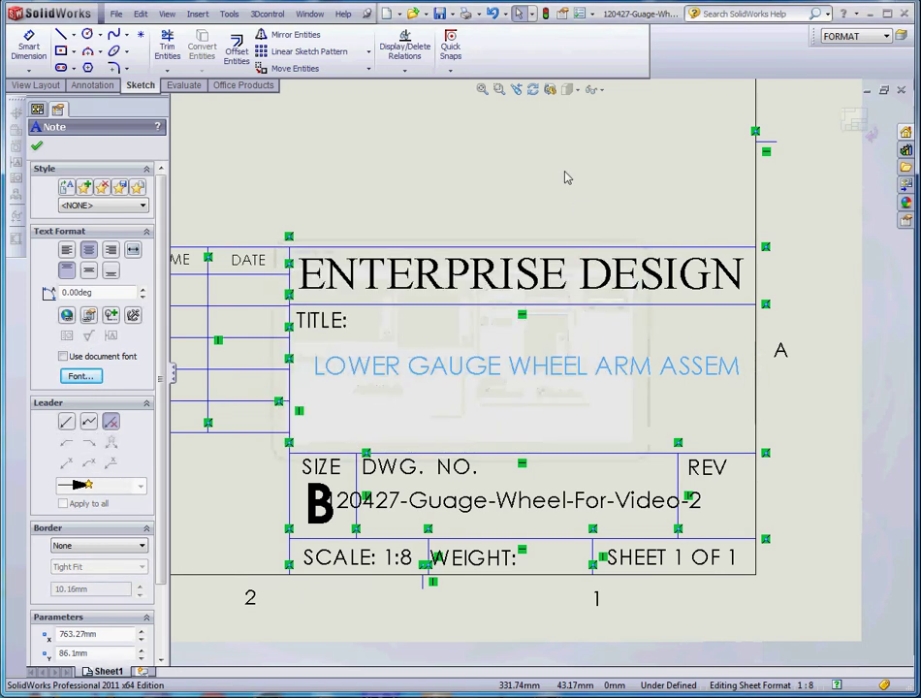
{"action": "left_click", "coordinate": [568, 355]}
{"action": "left_click", "coordinate": [568, 354]}
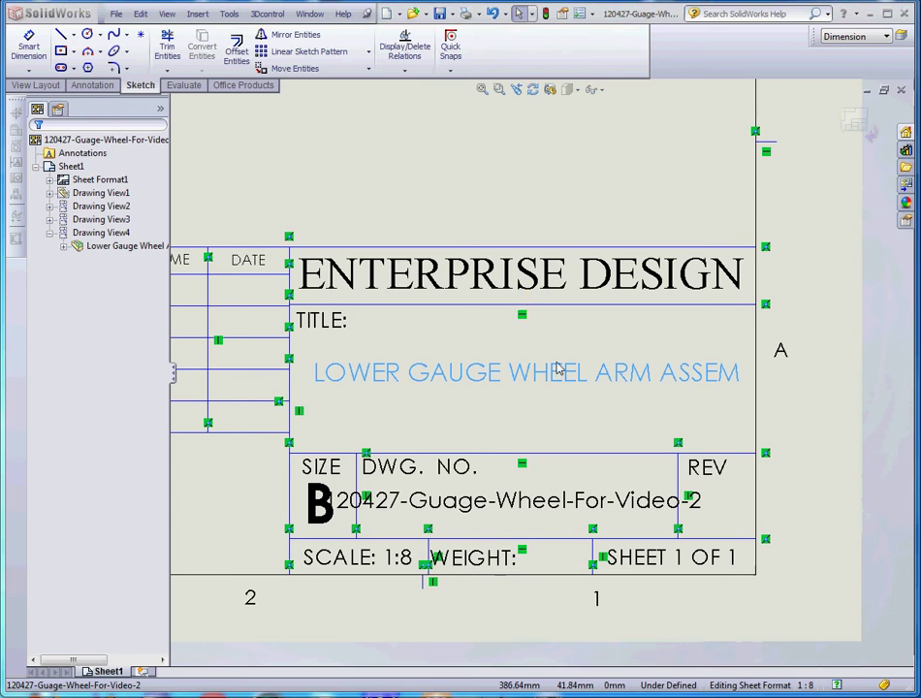
Step: Change the tolerance note's two-place decimal value from ±0.5 to ±0.020
{"action": "left_click", "coordinate": [534, 156]}
{"action": "scroll", "coordinate": [582, 218], "scroll_direction": "up", "scroll_amount": 3}
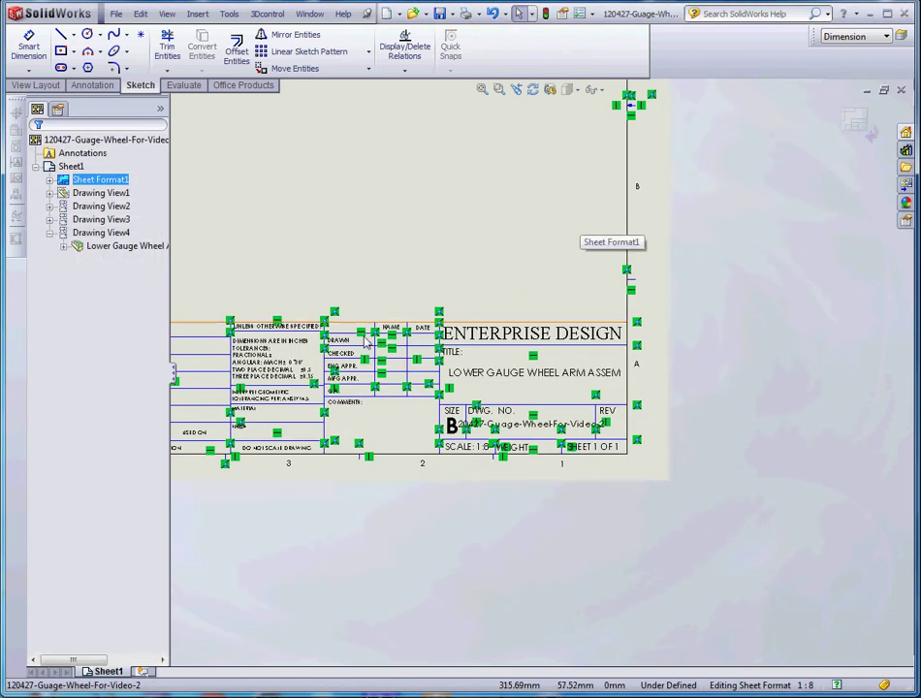
{"action": "scroll", "coordinate": [326, 381], "scroll_direction": "down", "scroll_amount": 5}
{"action": "scroll", "coordinate": [326, 381], "scroll_direction": "up", "scroll_amount": 3}
{"action": "scroll", "coordinate": [291, 422], "scroll_direction": "down", "scroll_amount": 6}
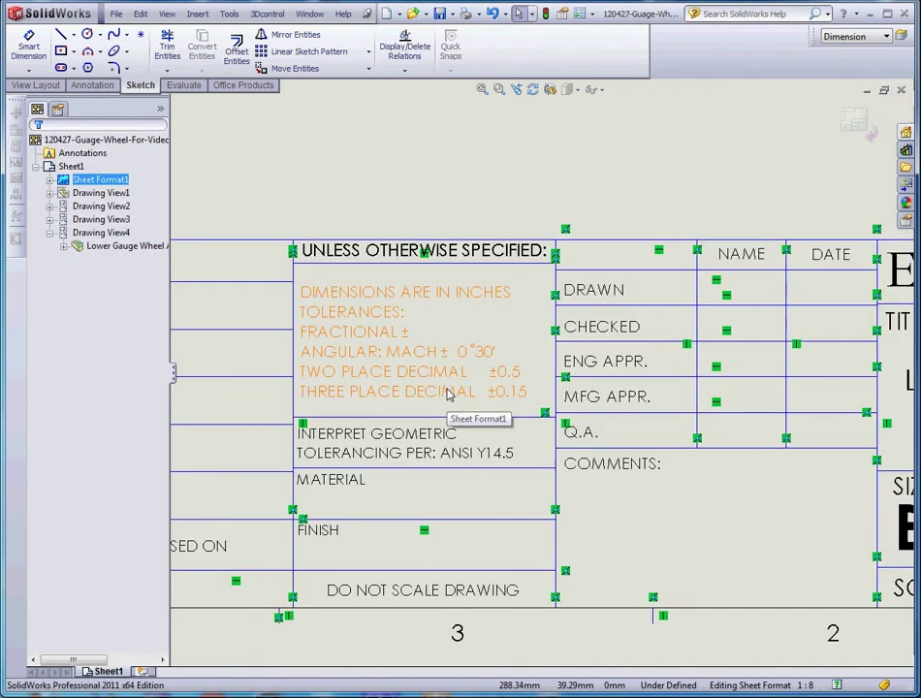
{"action": "left_click", "coordinate": [487, 378]}
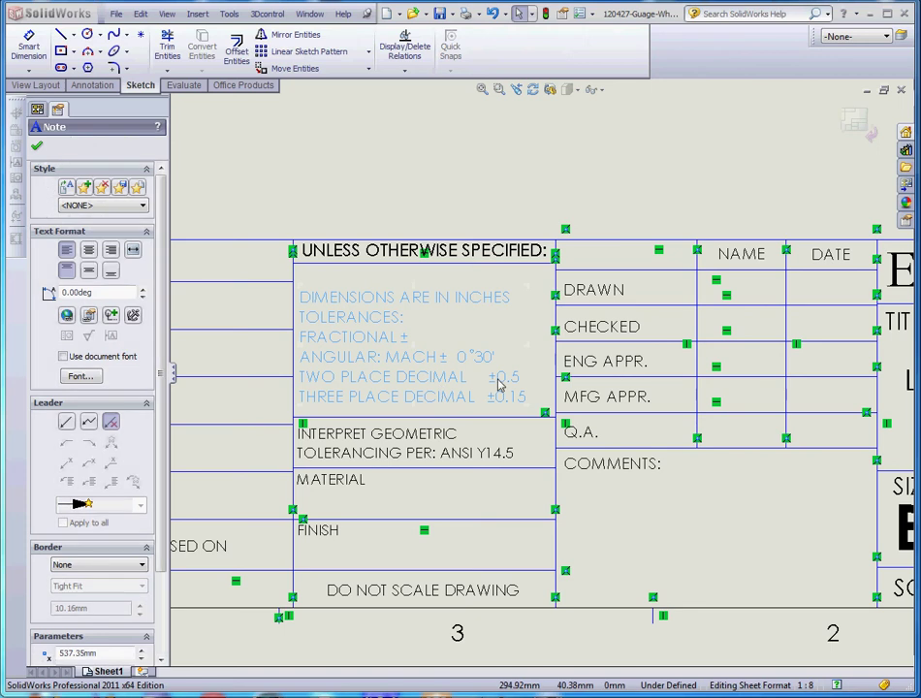
{"action": "double_click", "coordinate": [501, 385]}
{"action": "left_click", "coordinate": [543, 383]}
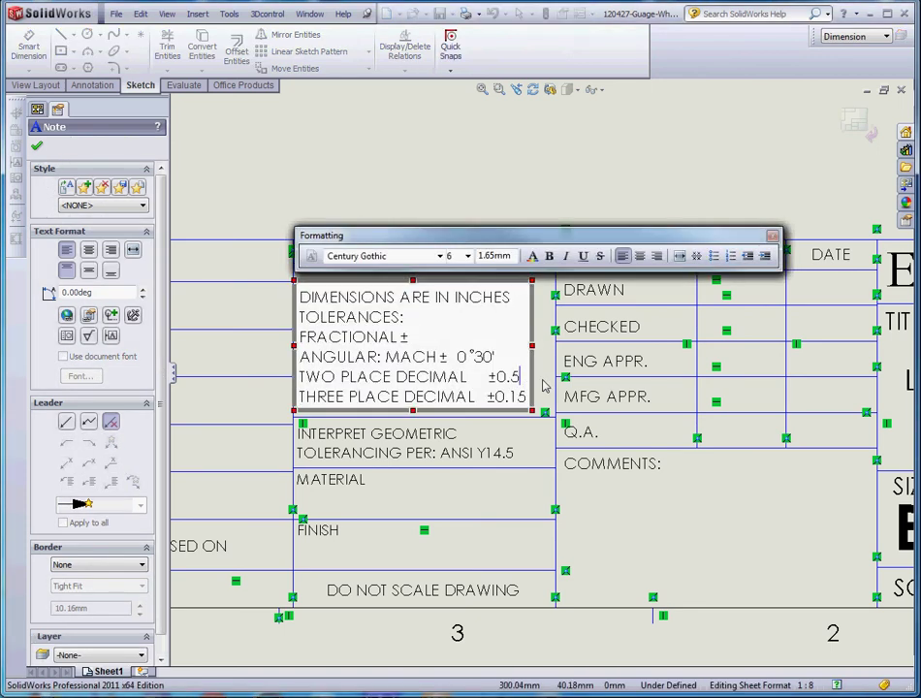
{"action": "key", "text": "BackSpace"}
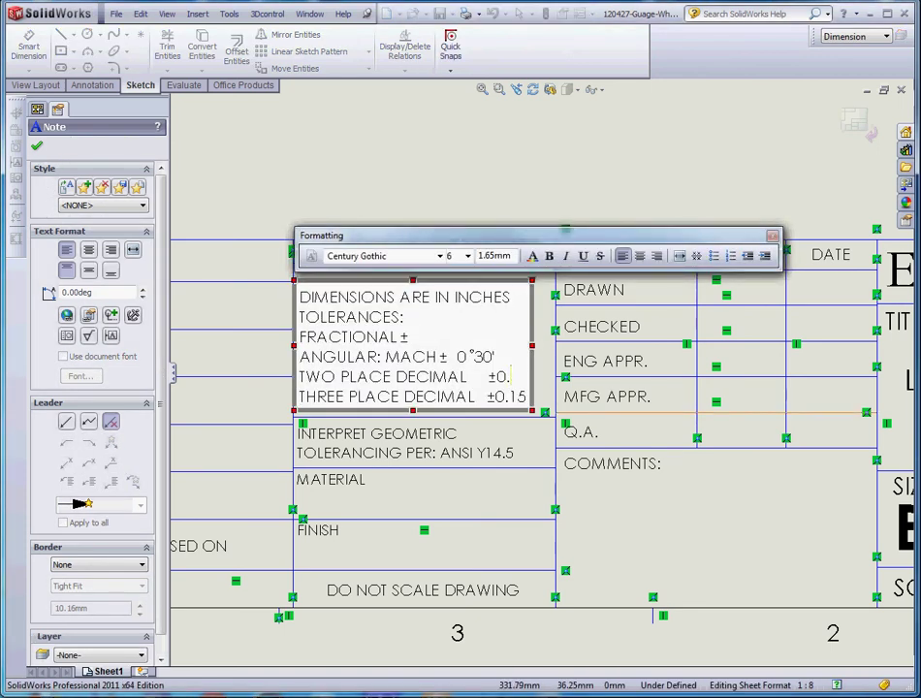
{"action": "type", "text": "02"}
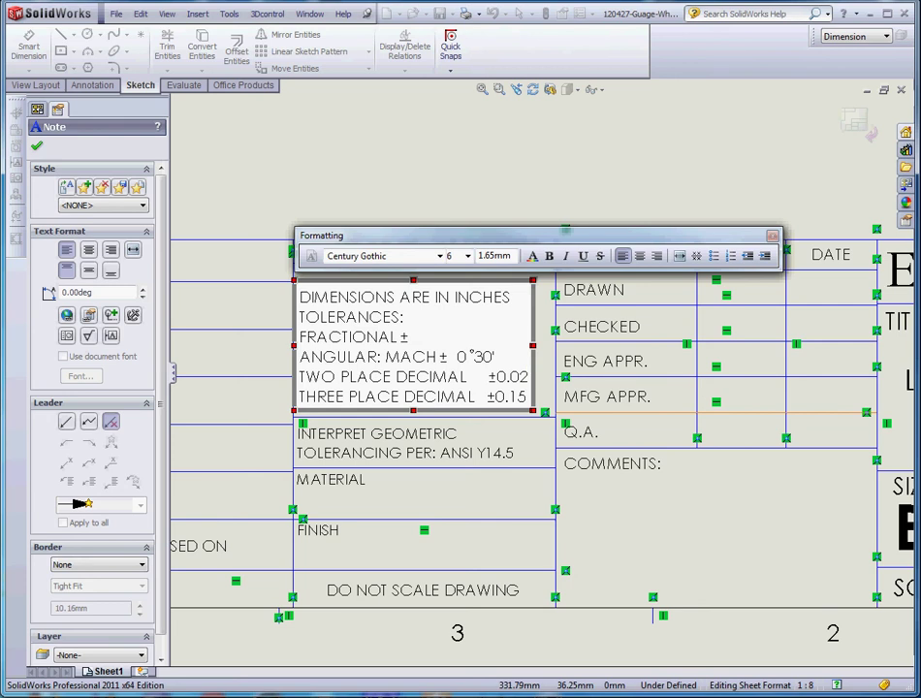
{"action": "type", "text": "0"}
{"action": "left_click", "coordinate": [488, 137]}
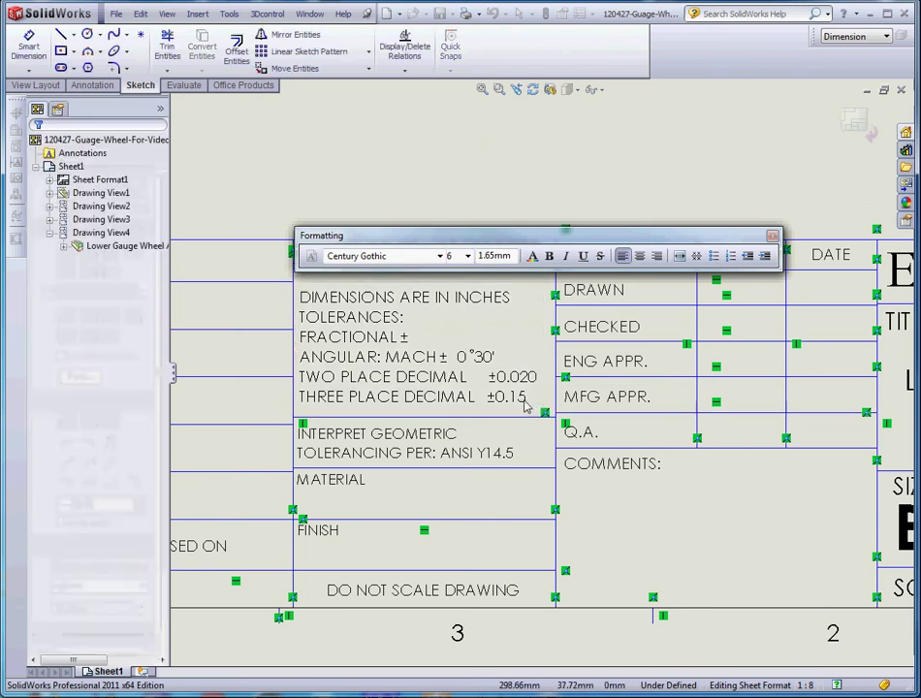
Step: Change the three-place decimal tolerance from ±0.15 to ±0.060
{"action": "left_click", "coordinate": [521, 404]}
{"action": "double_click", "coordinate": [521, 404]}
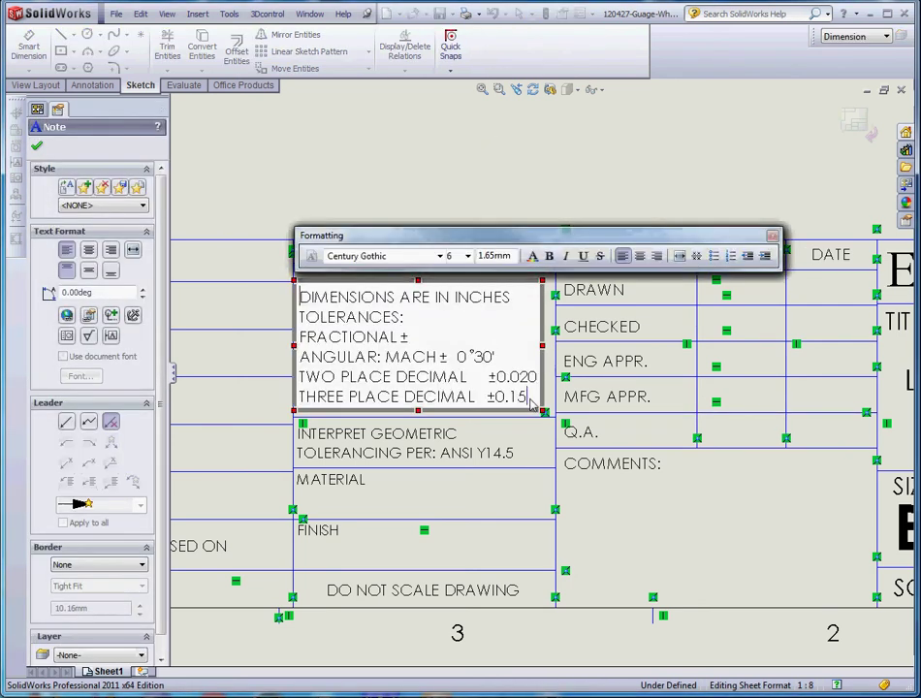
{"action": "left_click", "coordinate": [531, 393]}
{"action": "key", "text": "BackSpace"}
{"action": "key", "text": "BackSpace"}
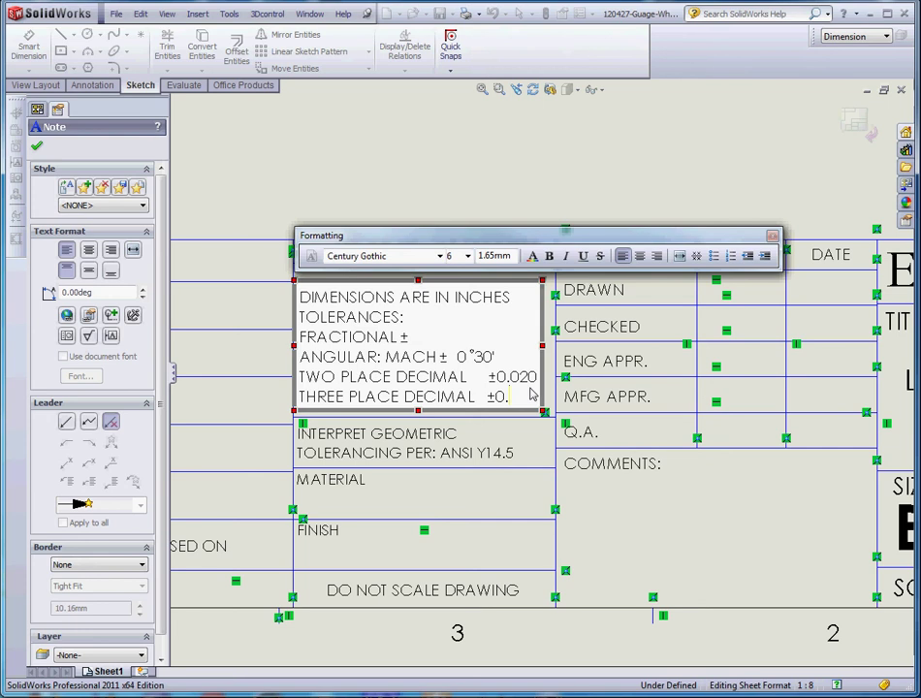
{"action": "left_click", "coordinate": [438, 187]}
Step: Drag the ED&I logo picture up above the title block
{"action": "scroll", "coordinate": [543, 354], "scroll_direction": "up", "scroll_amount": 3}
{"action": "scroll", "coordinate": [543, 354], "scroll_direction": "up", "scroll_amount": 3}
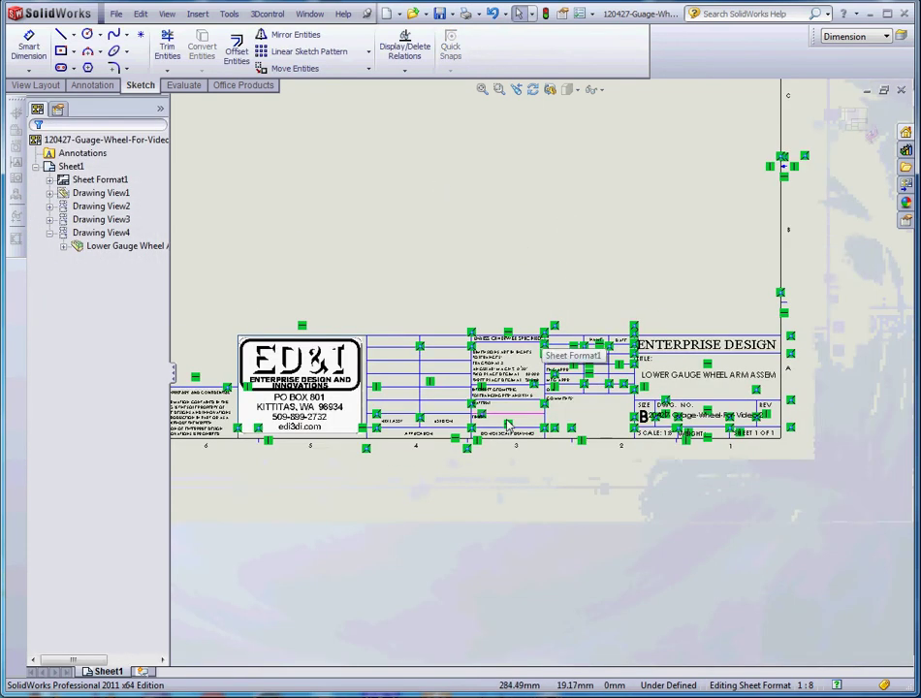
{"action": "scroll", "coordinate": [519, 412], "scroll_direction": "down", "scroll_amount": 5}
{"action": "scroll", "coordinate": [543, 397], "scroll_direction": "up", "scroll_amount": 3}
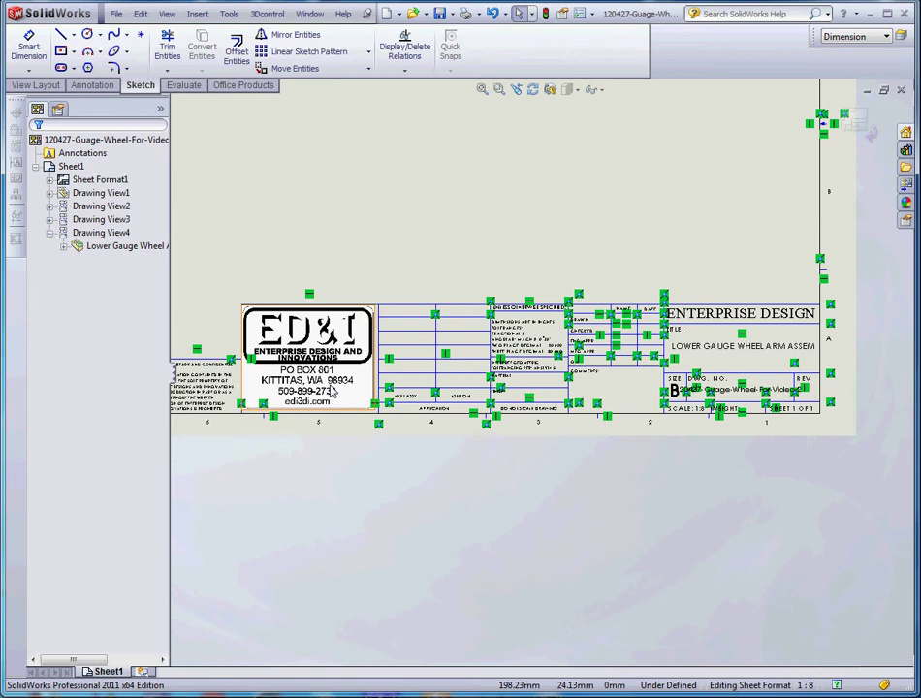
{"action": "scroll", "coordinate": [243, 393], "scroll_direction": "down", "scroll_amount": 5}
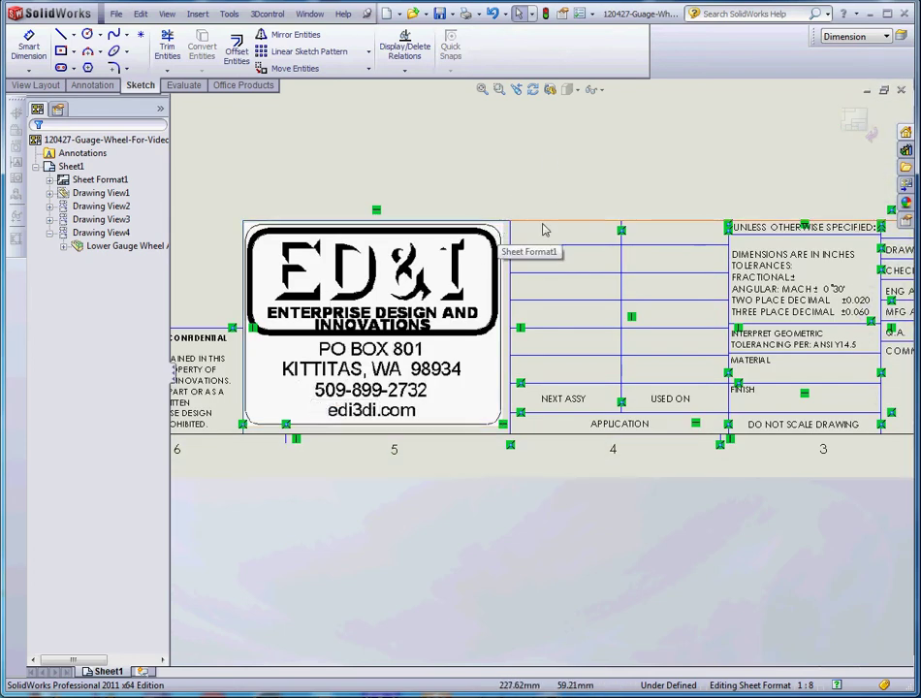
{"action": "scroll", "coordinate": [490, 243], "scroll_direction": "down", "scroll_amount": 5}
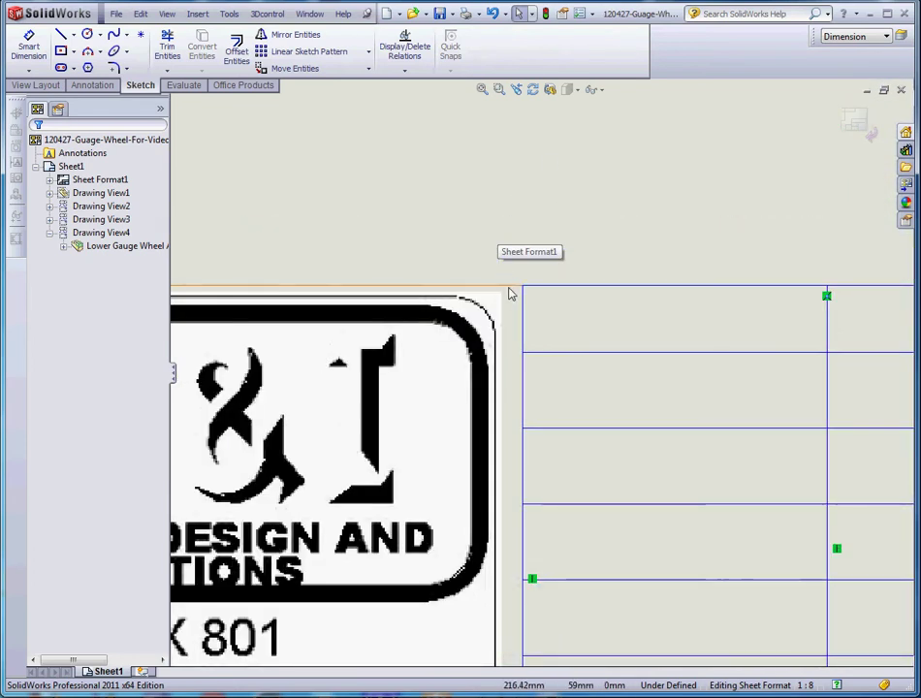
{"action": "scroll", "coordinate": [586, 349], "scroll_direction": "up", "scroll_amount": 6}
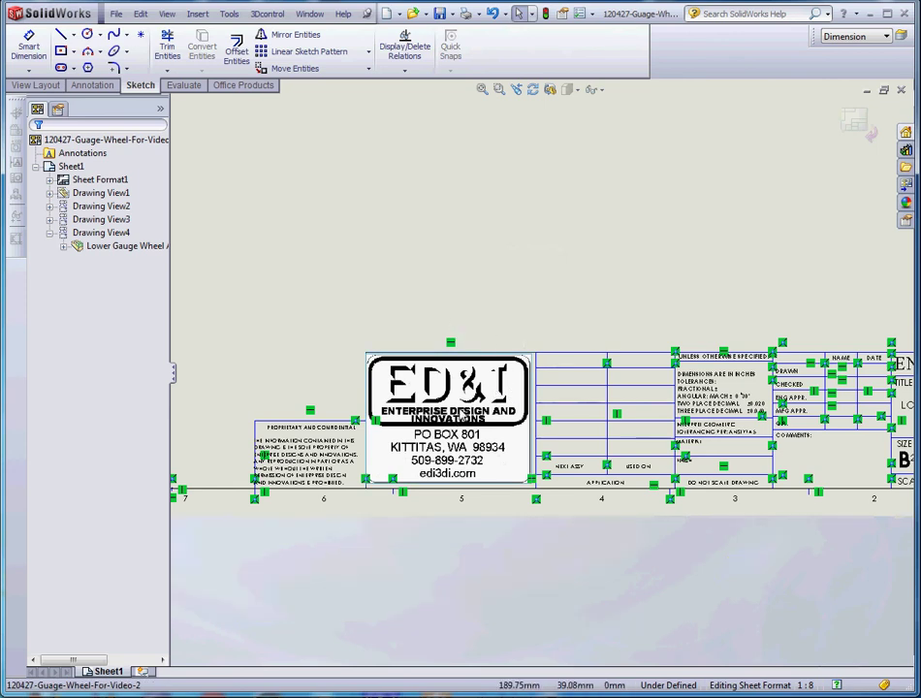
{"action": "left_click", "coordinate": [447, 446]}
{"action": "mouse_move", "coordinate": [447, 446]}
{"action": "left_mouse_down"}
{"action": "mouse_move", "coordinate": [353, 236]}
{"action": "mouse_move", "coordinate": [364, 242]}
{"action": "left_mouse_up"}
Step: Delete the border line along the top of the logo area
{"action": "scroll", "coordinate": [456, 362], "scroll_direction": "down", "scroll_amount": 2}
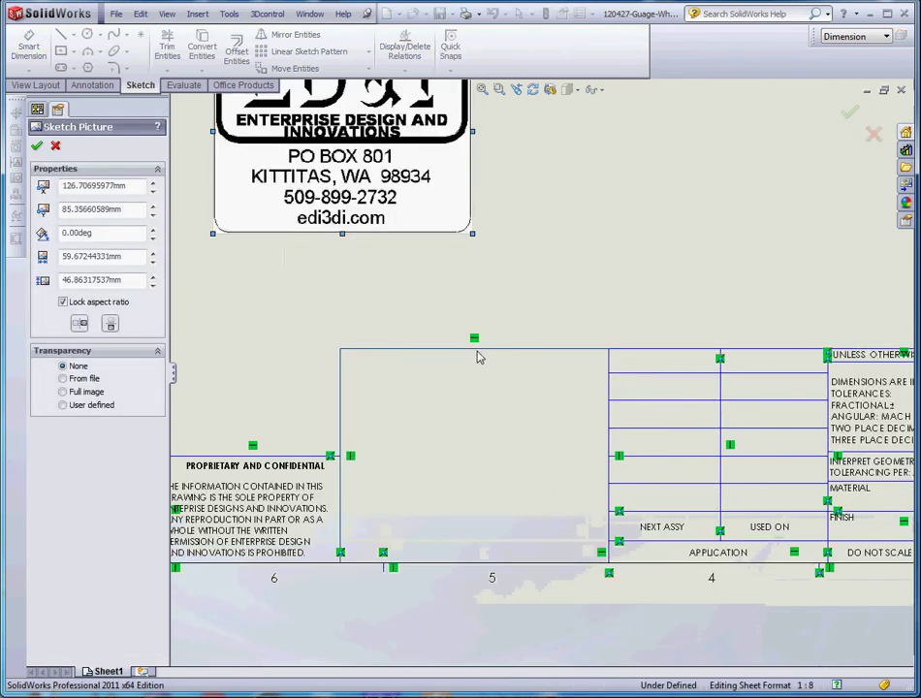
{"action": "left_click", "coordinate": [570, 375]}
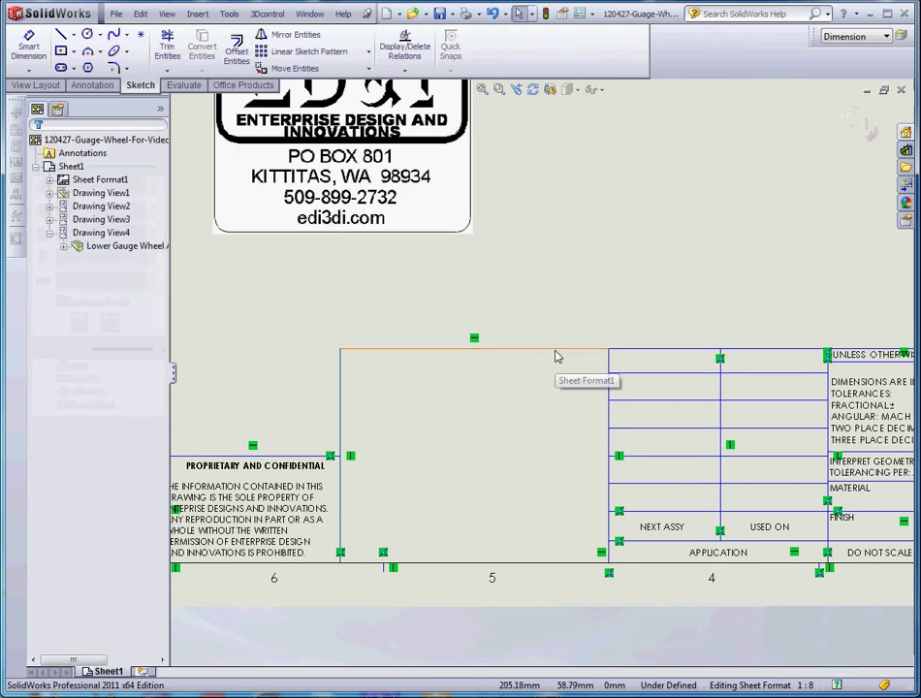
{"action": "left_click", "coordinate": [555, 351]}
{"action": "key", "text": "Delete"}
Step: Delete the logo area's left divider and extend the title block's top line leftward with Power trim
{"action": "left_click", "coordinate": [341, 393]}
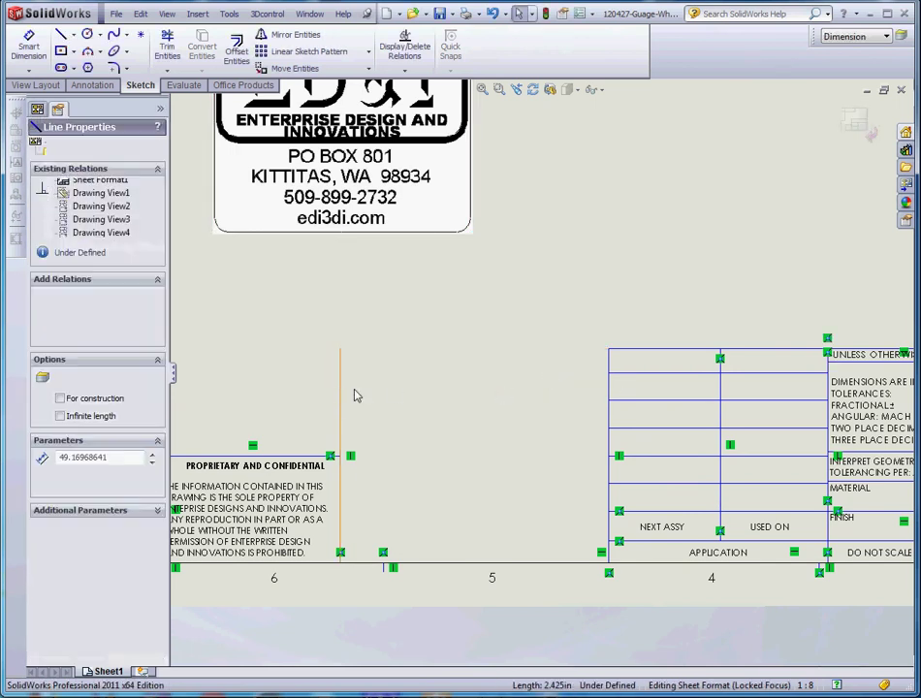
{"action": "key", "text": "Delete"}
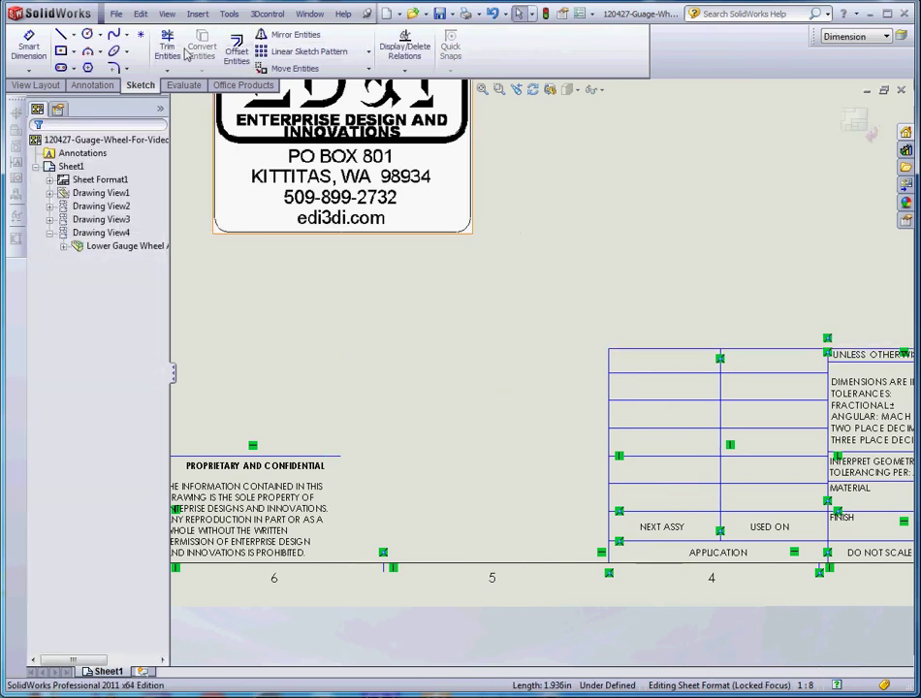
{"action": "left_click", "coordinate": [167, 44]}
{"action": "left_click_drag", "start_coordinate": [629, 356], "coordinate": [315, 349]}
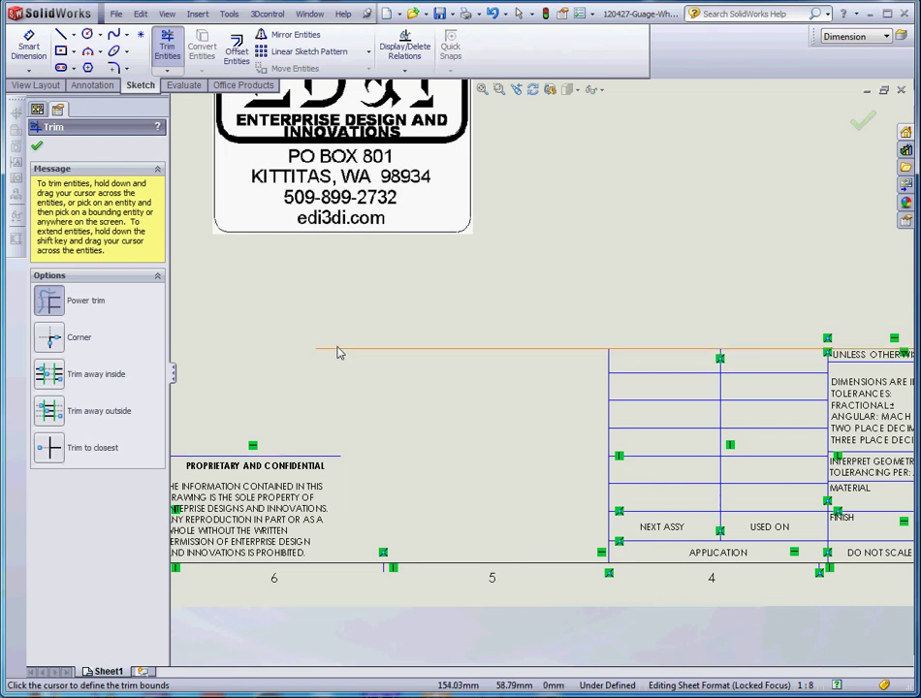
{"action": "left_click", "coordinate": [383, 563]}
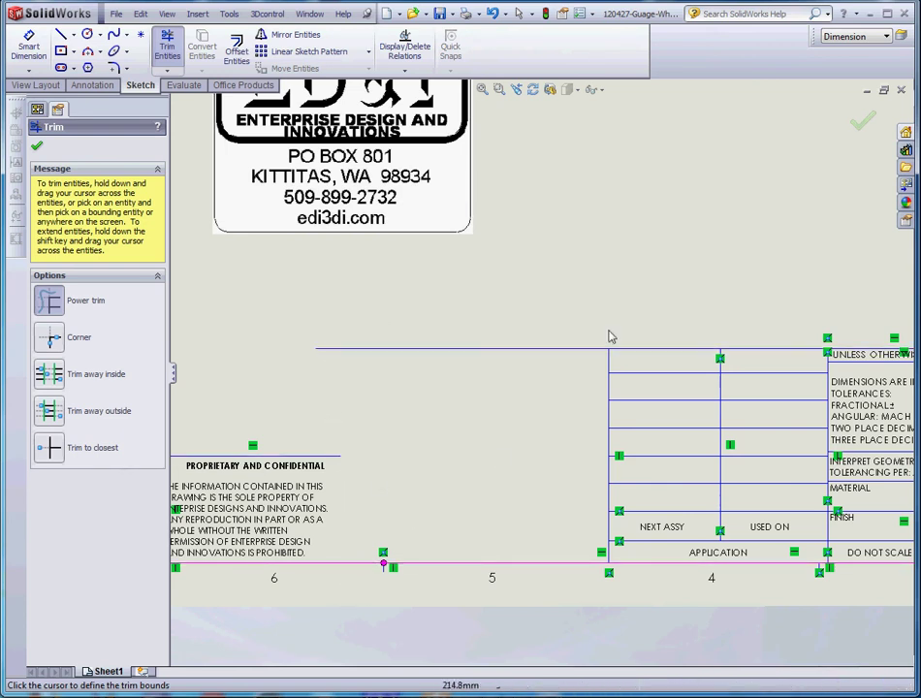
{"action": "left_click", "coordinate": [540, 351]}
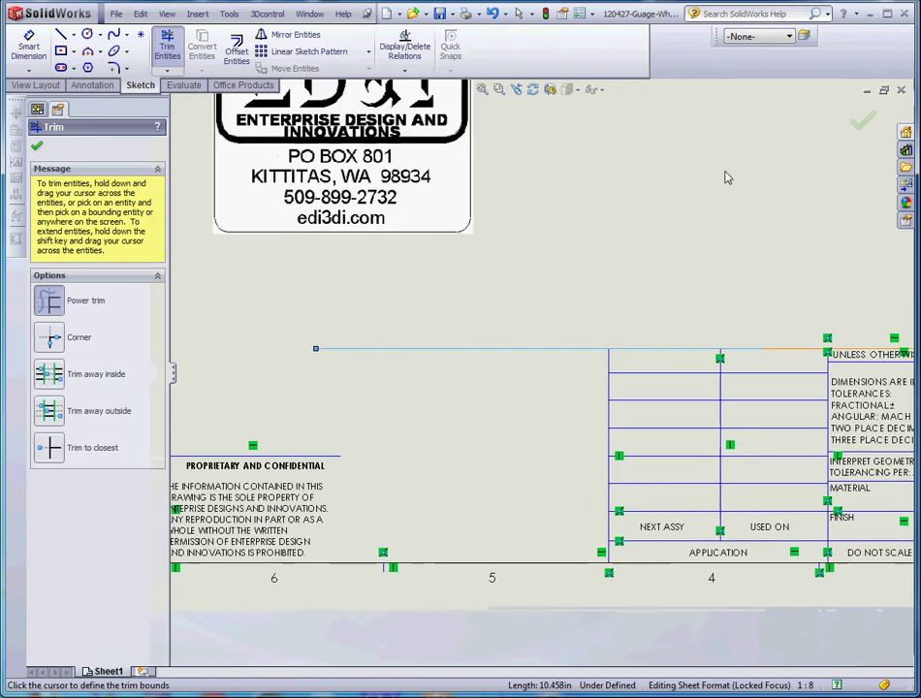
Step: Delete the extended top line and re-show the Layer toolbar floating over the sheet
{"action": "key", "text": "Delete"}
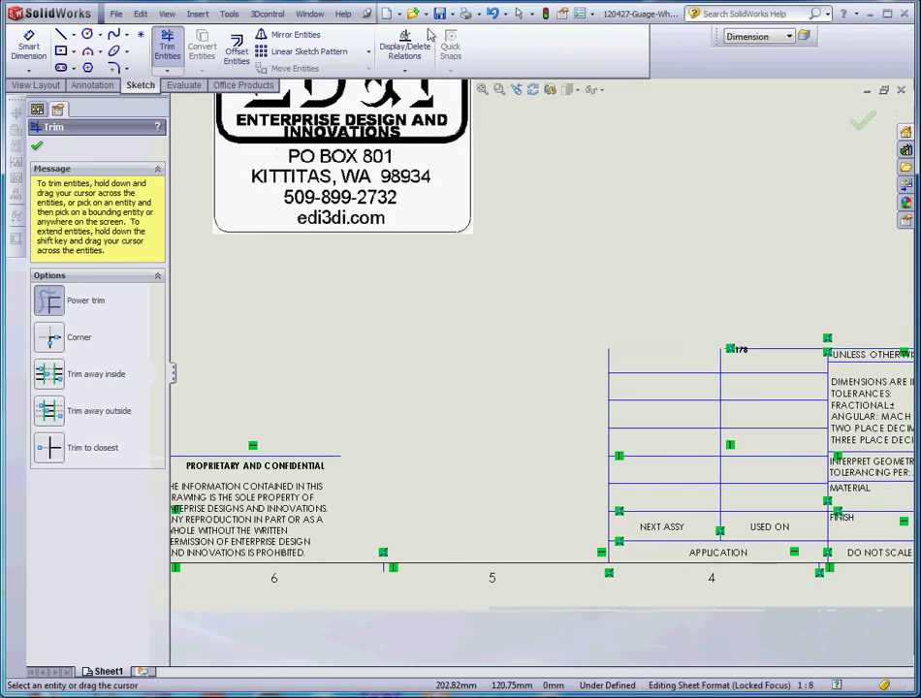
{"action": "right_click", "coordinate": [347, 46]}
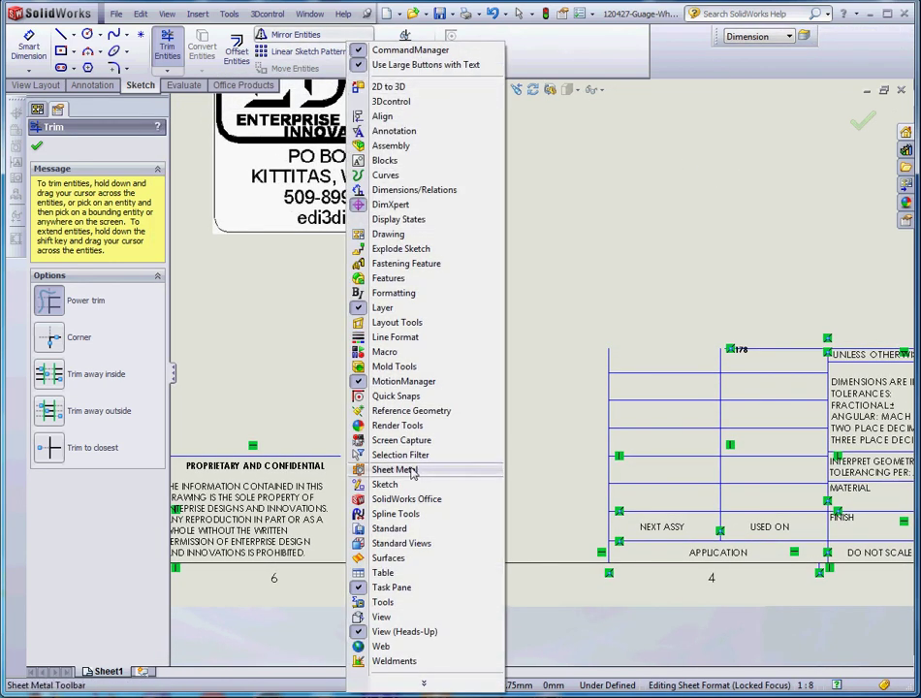
{"action": "left_click", "coordinate": [381, 308]}
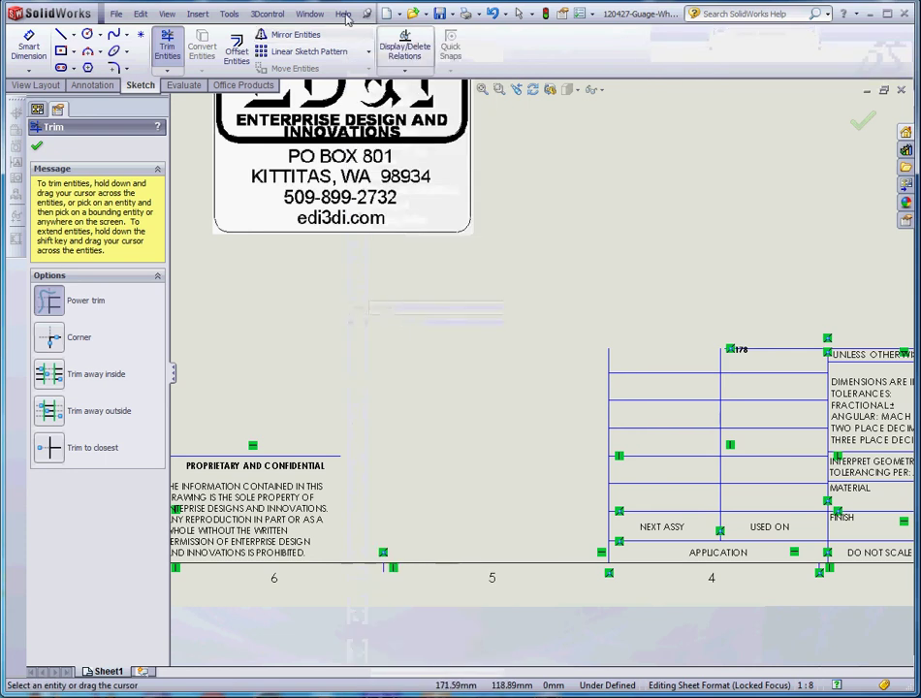
{"action": "right_click", "coordinate": [325, 48]}
{"action": "left_click", "coordinate": [355, 313]}
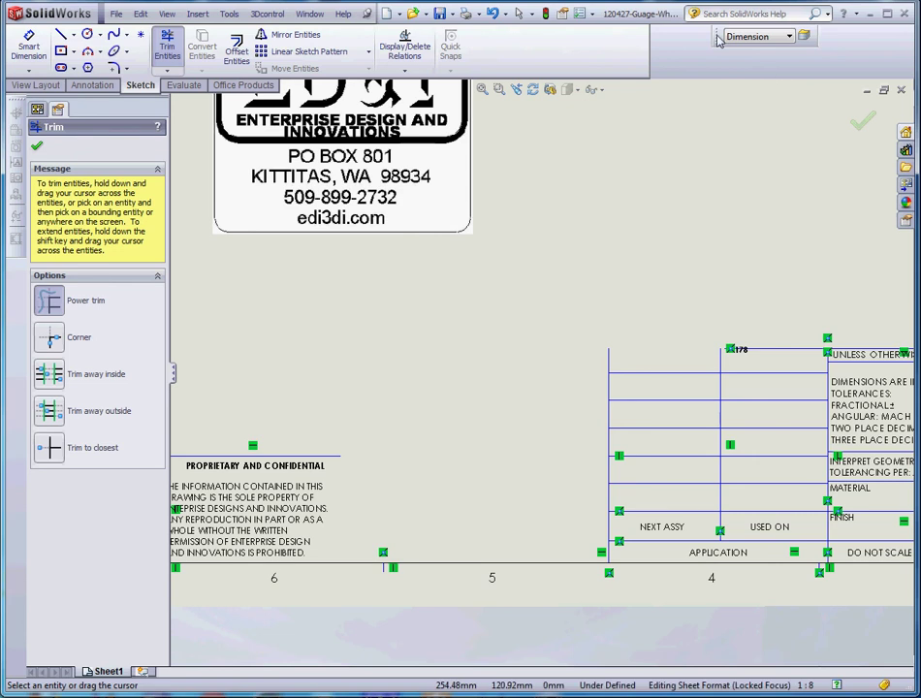
{"action": "mouse_move", "coordinate": [718, 39]}
{"action": "left_mouse_down"}
{"action": "mouse_move", "coordinate": [480, 143]}
{"action": "mouse_move", "coordinate": [594, 247]}
{"action": "mouse_move", "coordinate": [766, 92]}
{"action": "mouse_move", "coordinate": [715, 65]}
{"action": "mouse_move", "coordinate": [705, 74]}
{"action": "mouse_move", "coordinate": [711, 37]}
{"action": "left_mouse_up"}
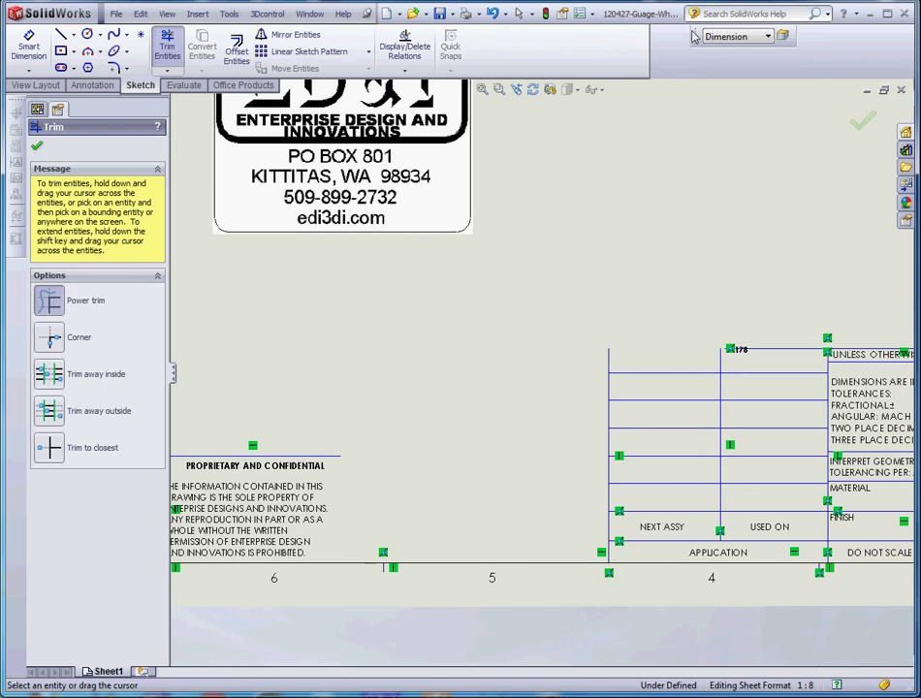
Step: On layer None, draw a vertical line from the confidential notice corner up past the title block
{"action": "left_click", "coordinate": [770, 37]}
{"action": "left_click", "coordinate": [737, 60]}
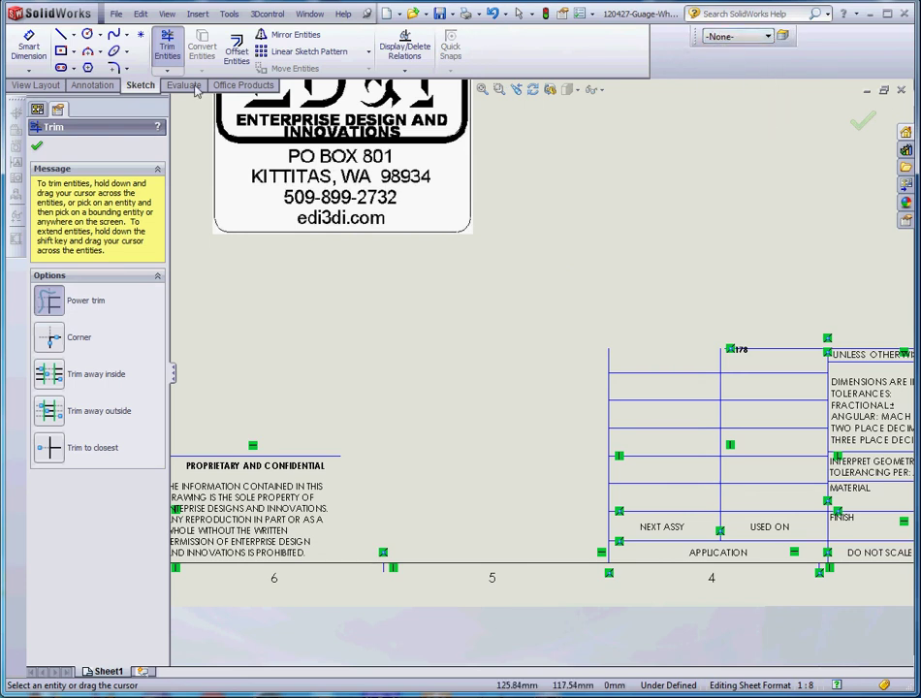
{"action": "left_click", "coordinate": [60, 34]}
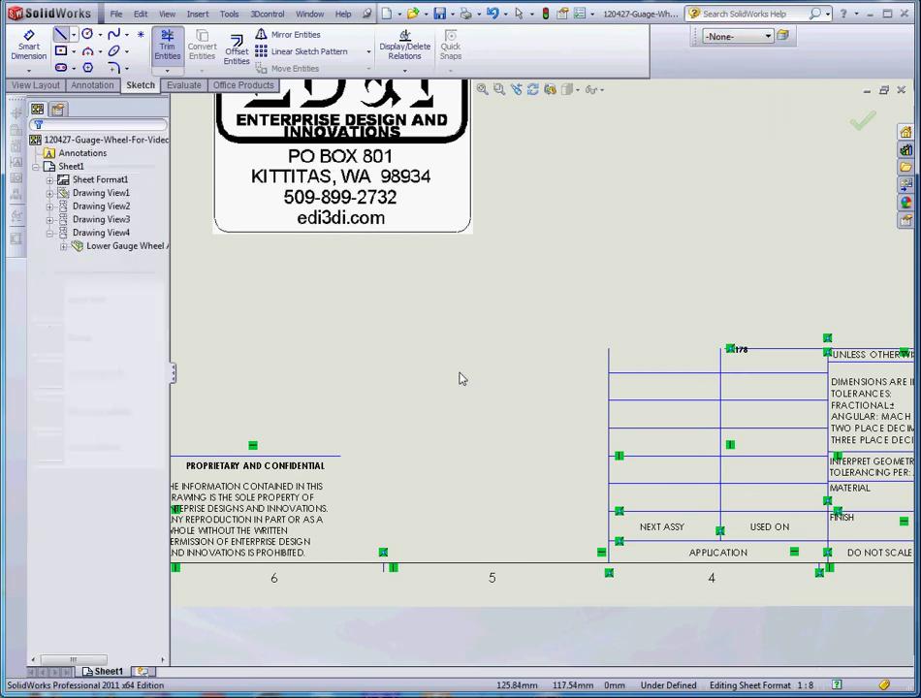
{"action": "left_click", "coordinate": [339, 456]}
{"action": "left_click", "coordinate": [342, 311]}
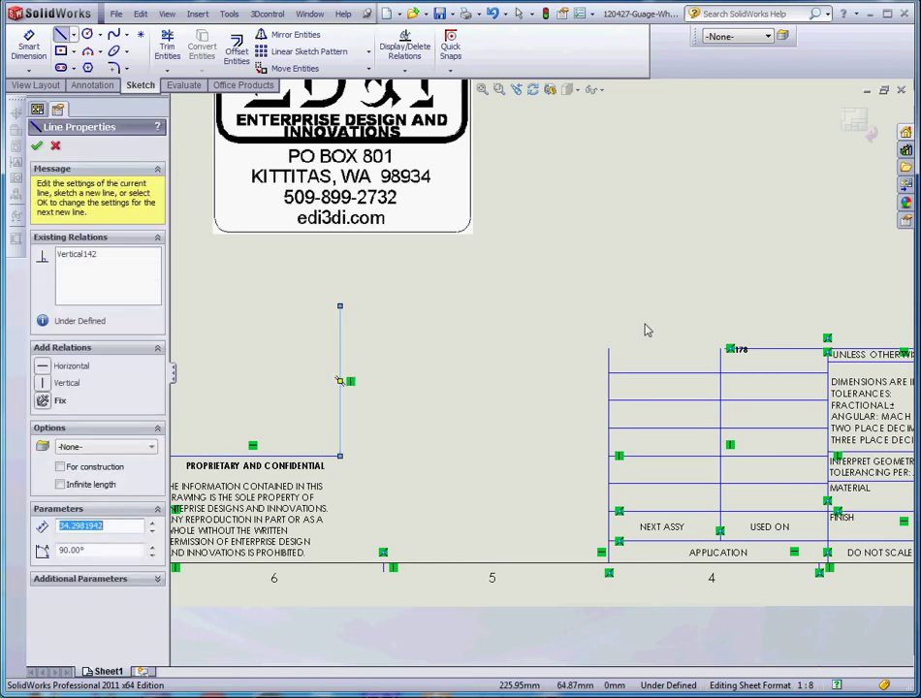
{"action": "key", "text": "Escape"}
Step: Power Trim the line's top stub, extending the top edge and the line down to close the box
{"action": "left_click", "coordinate": [167, 46]}
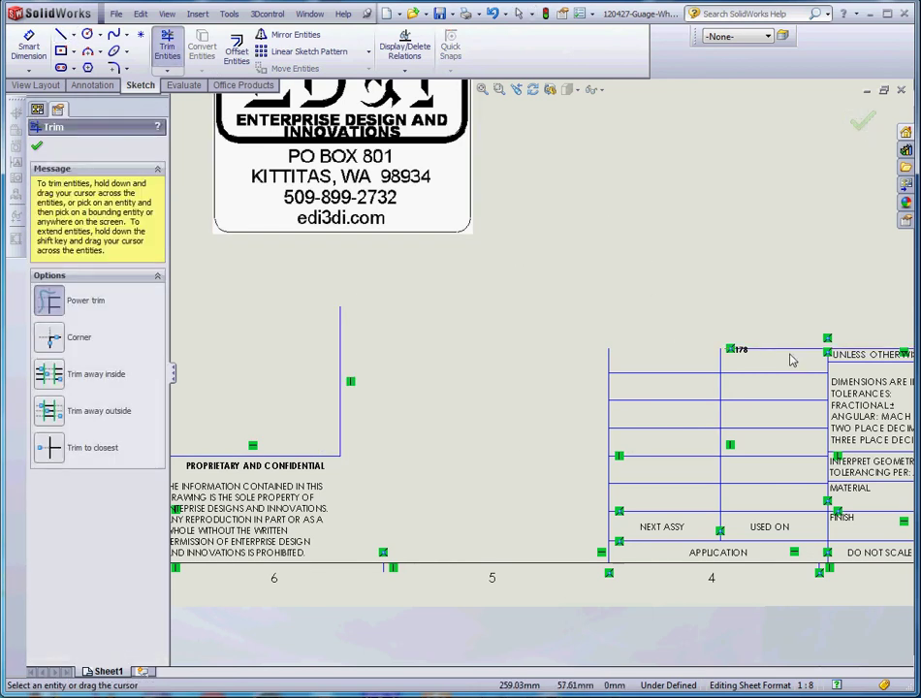
{"action": "left_click", "coordinate": [640, 349]}
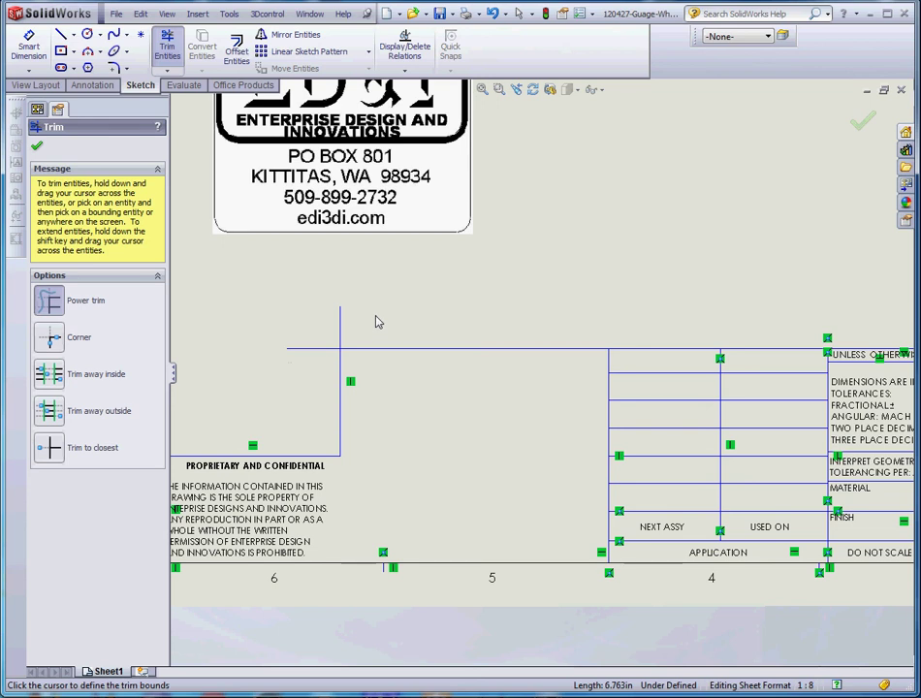
{"action": "left_click_drag", "start_coordinate": [378, 322], "coordinate": [309, 349]}
{"action": "mouse_move", "coordinate": [343, 426]}
{"action": "left_mouse_down", "text": "shift"}
{"action": "mouse_move", "coordinate": [337, 582]}
{"action": "mouse_move", "coordinate": [354, 582]}
{"action": "left_mouse_up", "text": "shift"}
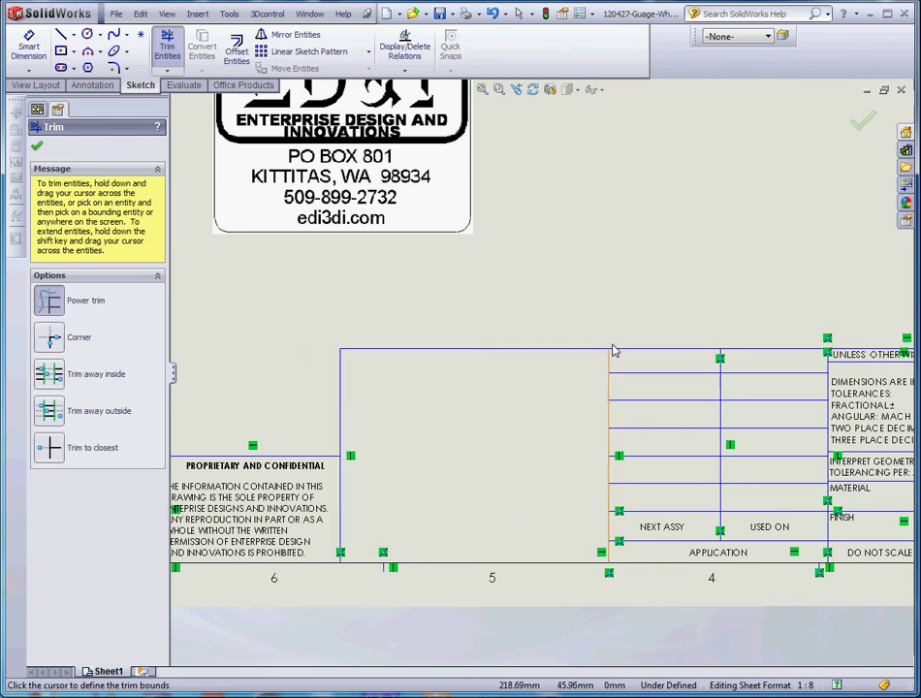
{"action": "scroll", "coordinate": [545, 233], "scroll_direction": "up", "scroll_amount": 4}
Step: Drag the ED&I logo picture into the new title-block box and confirm its placement
{"action": "key", "text": "Escape"}
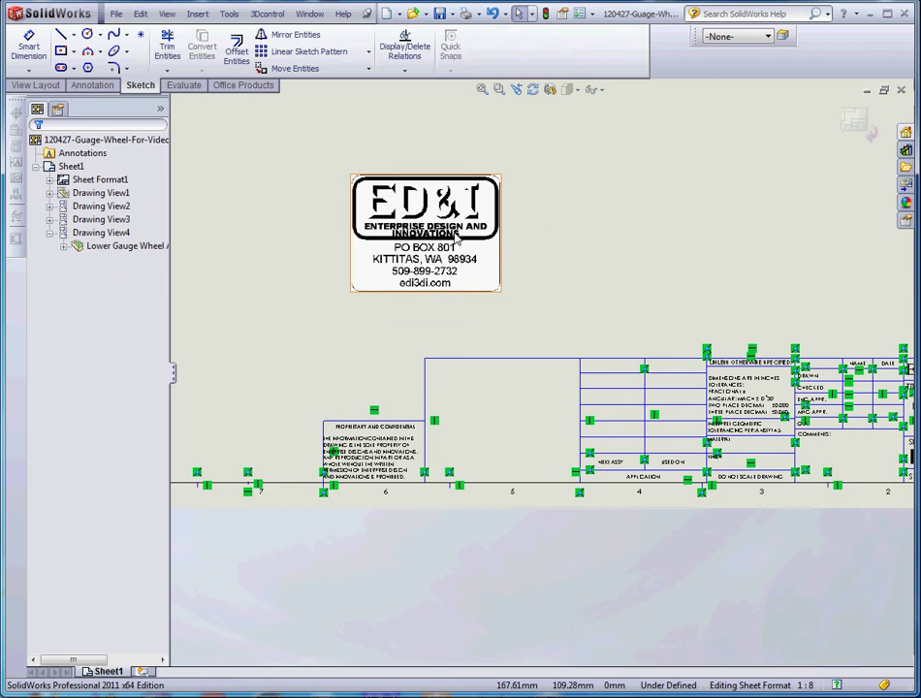
{"action": "left_click", "coordinate": [458, 275]}
{"action": "mouse_move", "coordinate": [458, 275]}
{"action": "left_mouse_down"}
{"action": "mouse_move", "coordinate": [532, 396]}
{"action": "mouse_move", "coordinate": [528, 474]}
{"action": "mouse_move", "coordinate": [536, 460]}
{"action": "left_mouse_up"}
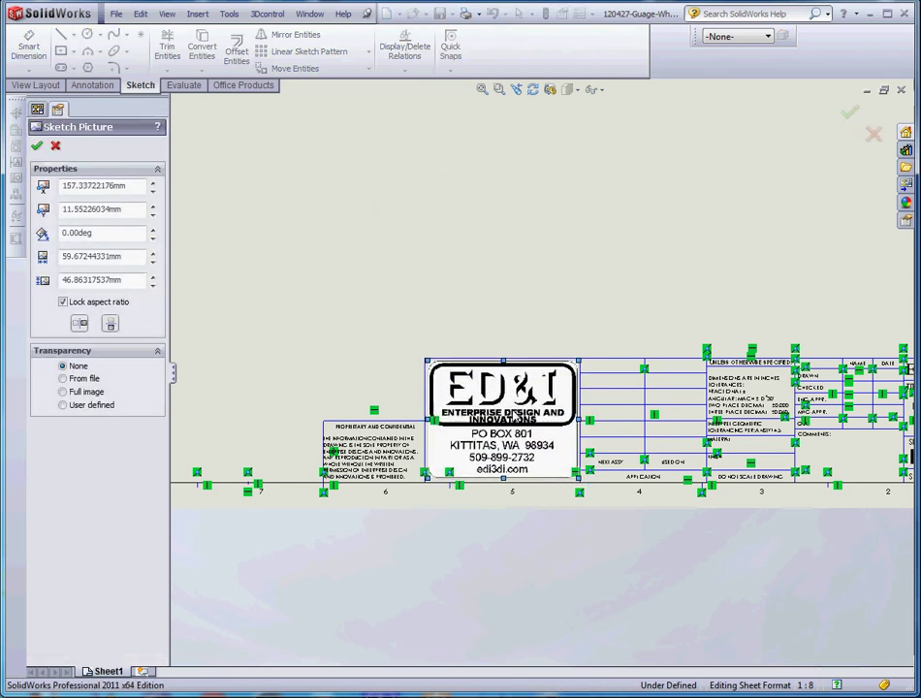
{"action": "scroll", "coordinate": [412, 443], "scroll_direction": "down", "scroll_amount": 3}
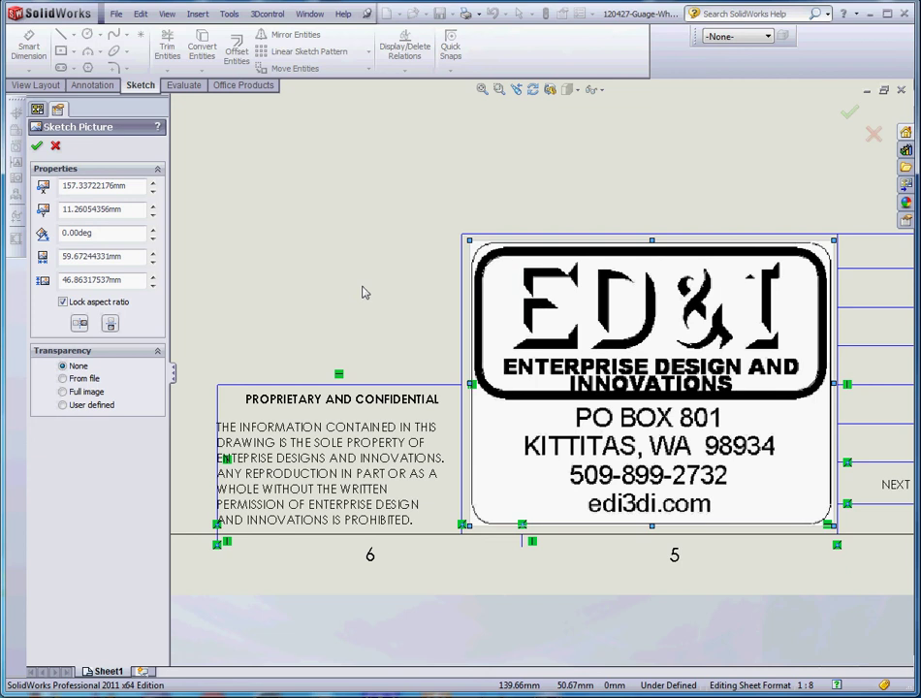
{"action": "scroll", "coordinate": [427, 296], "scroll_direction": "up", "scroll_amount": 3}
{"action": "scroll", "coordinate": [408, 438], "scroll_direction": "down", "scroll_amount": 3}
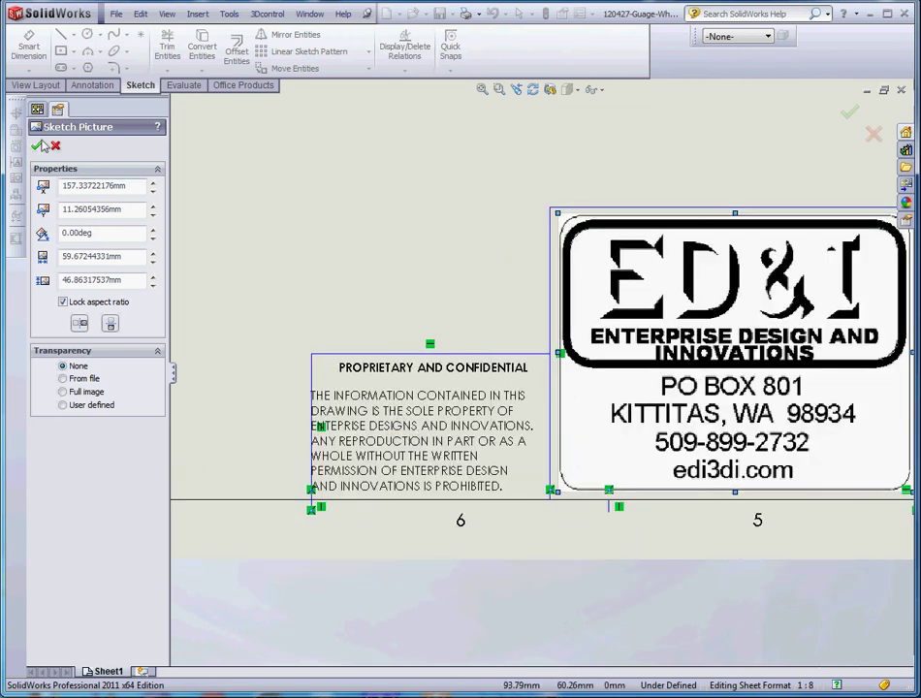
{"action": "left_click", "coordinate": [39, 146]}
Step: Nudge the confidential notice text slightly to the left
{"action": "left_click", "coordinate": [420, 445]}
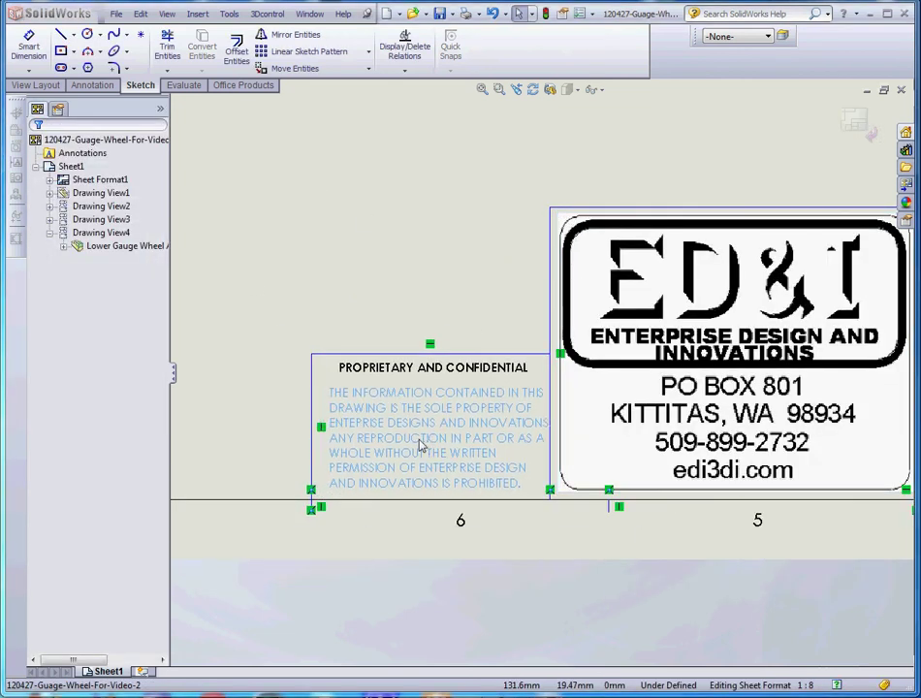
{"action": "left_click_drag", "start_coordinate": [420, 445], "coordinate": [413, 445]}
{"action": "left_click", "coordinate": [417, 242]}
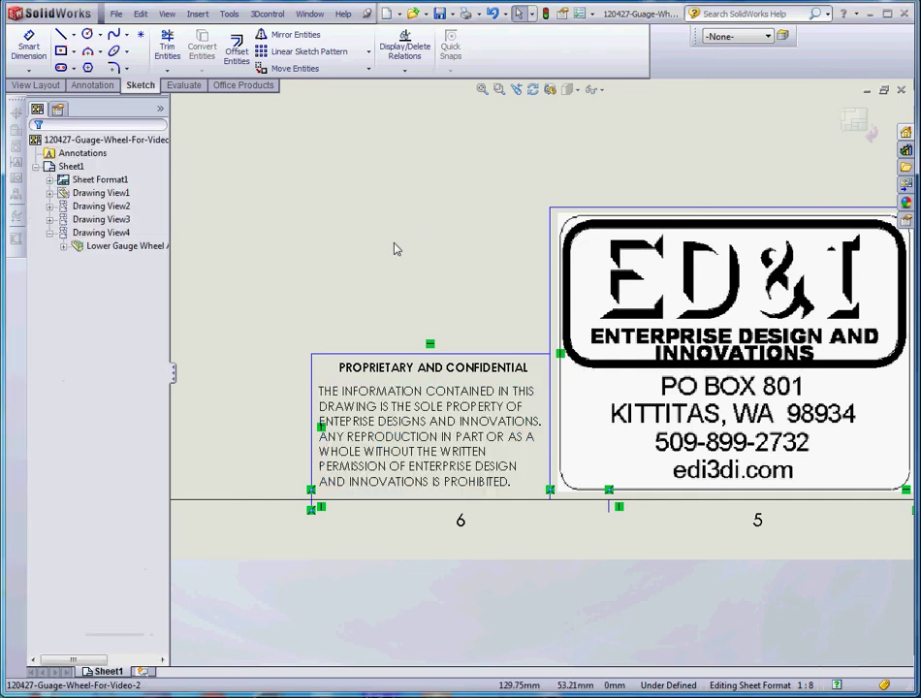
{"action": "scroll", "coordinate": [403, 251], "scroll_direction": "up", "scroll_amount": 5}
{"action": "scroll", "coordinate": [602, 310], "scroll_direction": "up", "scroll_amount": 4}
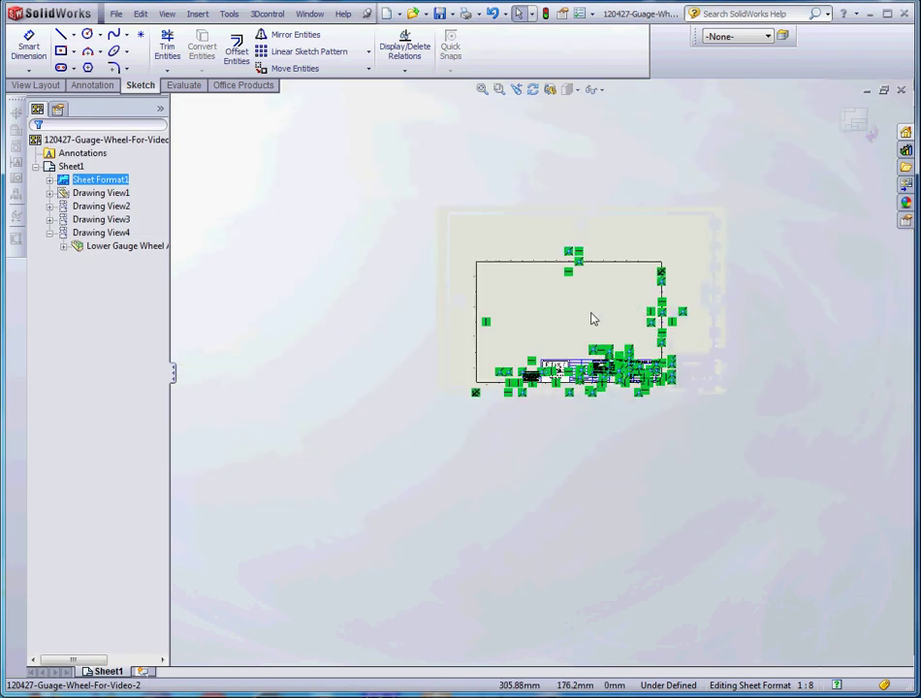
{"action": "scroll", "coordinate": [543, 325], "scroll_direction": "down", "scroll_amount": 2}
Step: Switch from the sheet format back to Edit Sheet and review the title block
{"action": "right_click", "coordinate": [508, 334]}
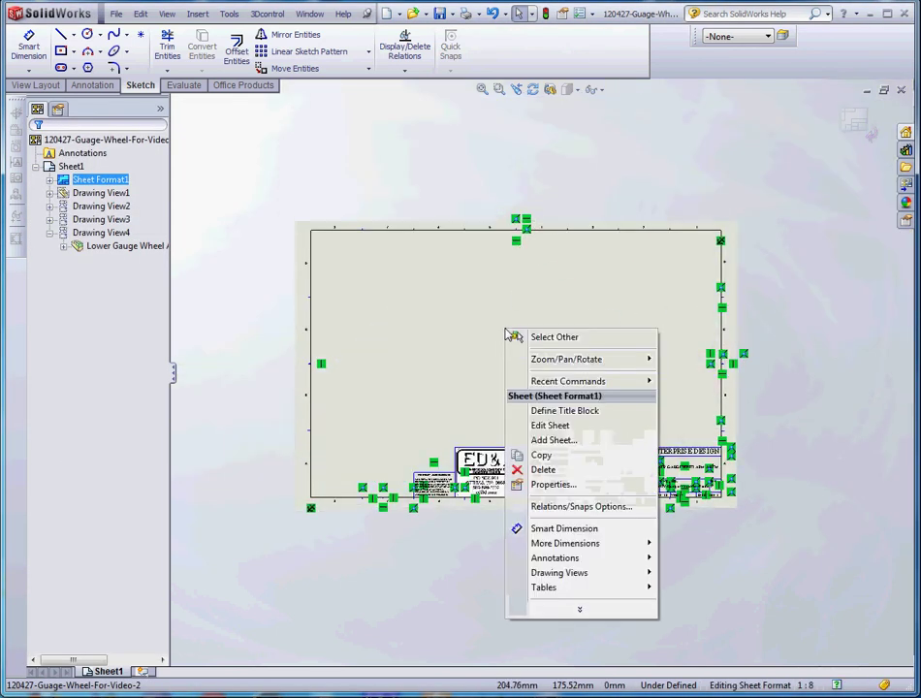
{"action": "left_click", "coordinate": [572, 430]}
{"action": "scroll", "coordinate": [582, 398], "scroll_direction": "down", "scroll_amount": 2}
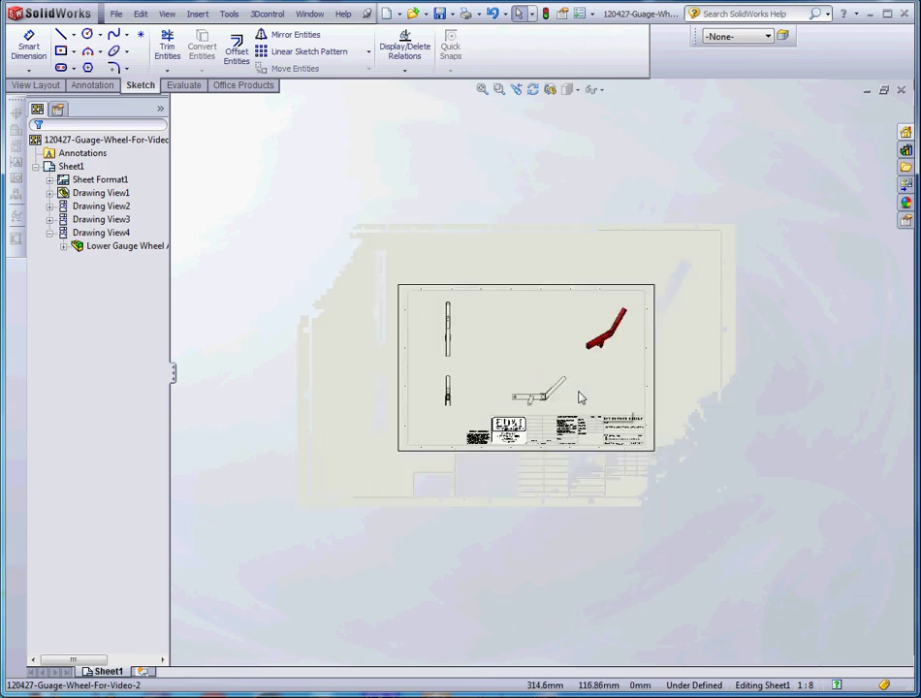
{"action": "scroll", "coordinate": [640, 572], "scroll_direction": "down", "scroll_amount": 5}
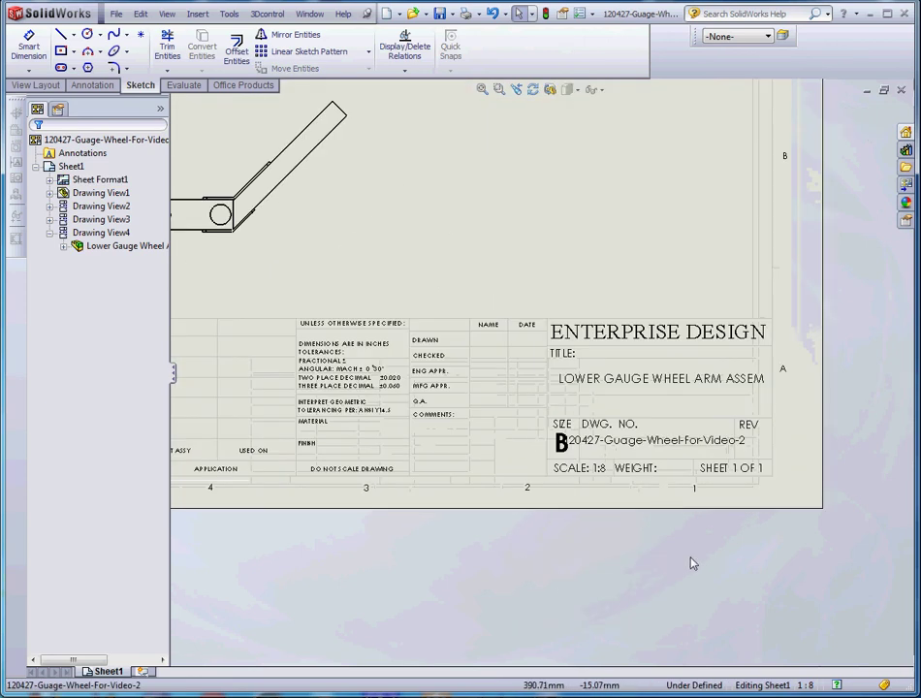
{"action": "scroll", "coordinate": [652, 448], "scroll_direction": "down", "scroll_amount": 3}
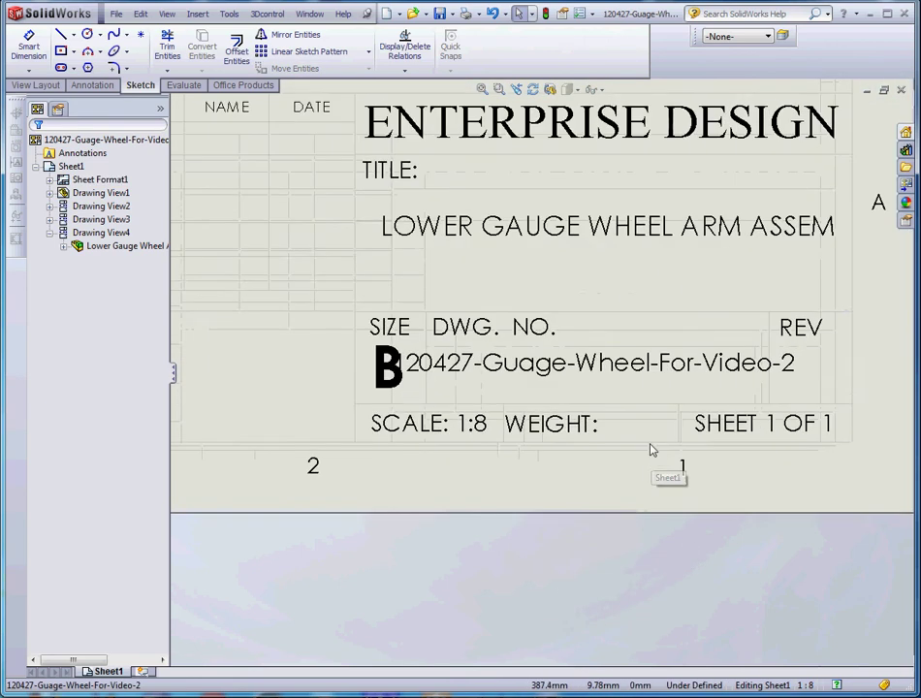
{"action": "scroll", "coordinate": [572, 355], "scroll_direction": "up", "scroll_amount": 3}
{"action": "right_click", "coordinate": [523, 187]}
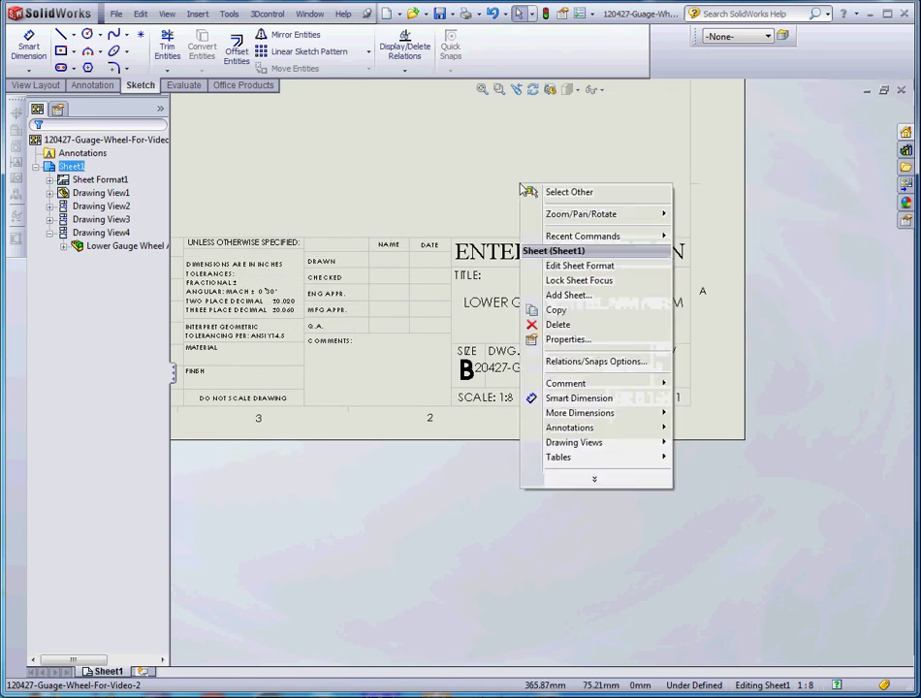
Step: Back in sheet-format editing, reduce the drawing-number file name note from 10 to 8 points
{"action": "left_click", "coordinate": [579, 265]}
{"action": "scroll", "coordinate": [567, 367], "scroll_direction": "down", "scroll_amount": 3}
{"action": "scroll", "coordinate": [567, 367], "scroll_direction": "down", "scroll_amount": 1}
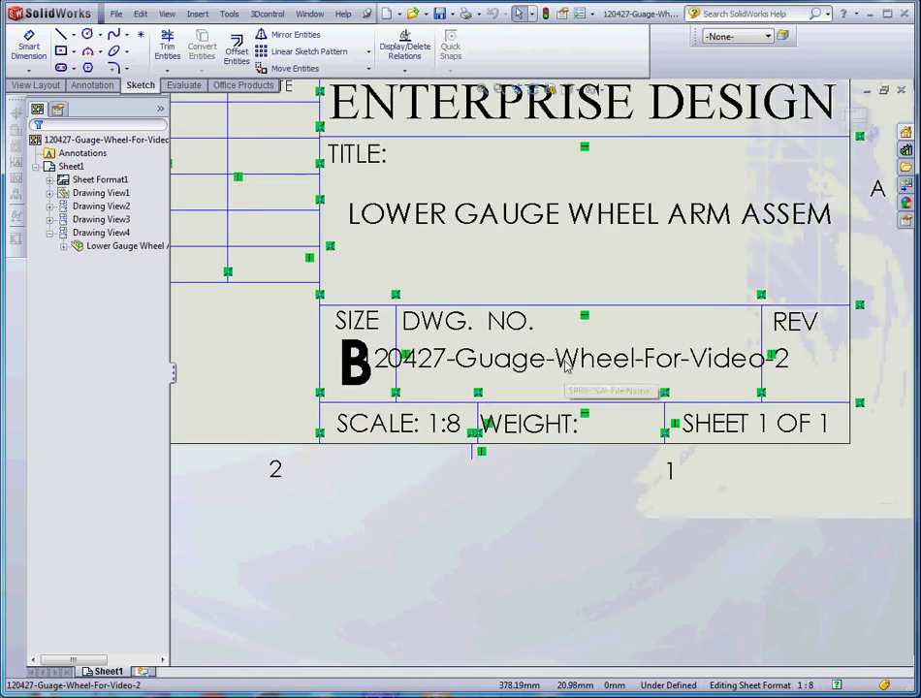
{"action": "left_click", "coordinate": [586, 380]}
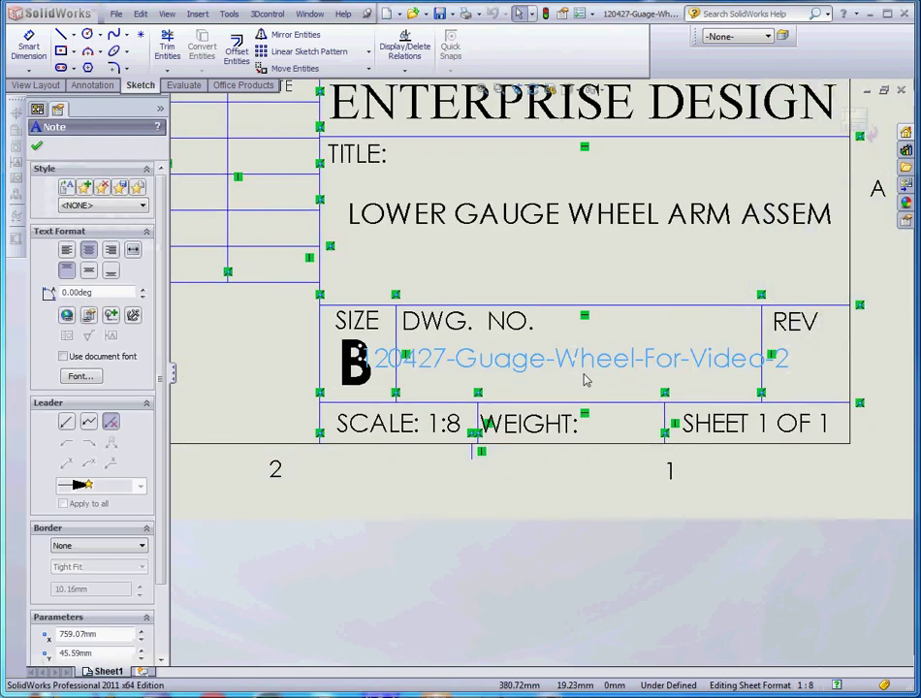
{"action": "left_click", "coordinate": [82, 377]}
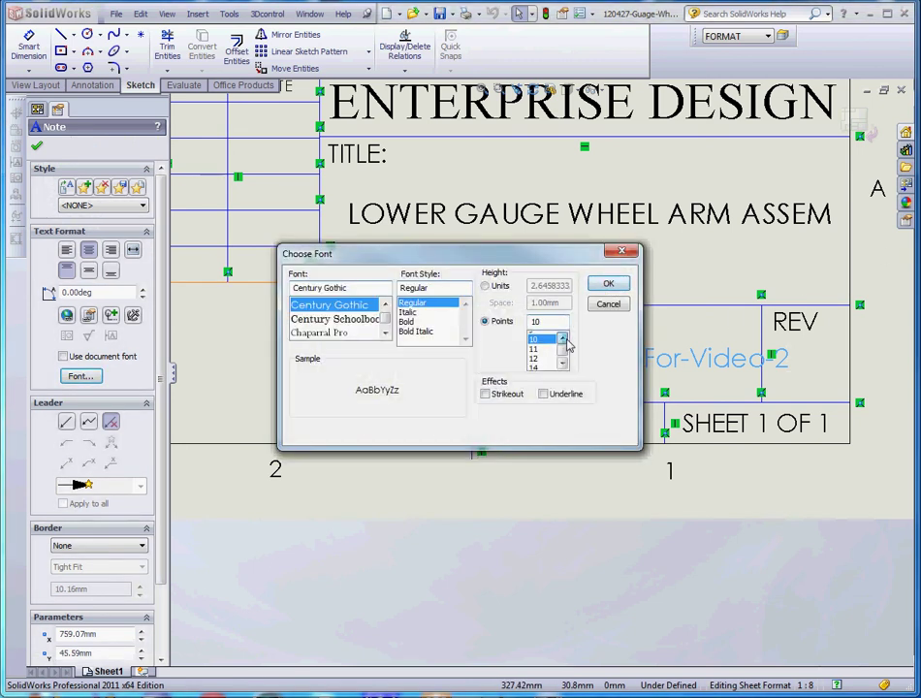
{"action": "left_click", "coordinate": [533, 336]}
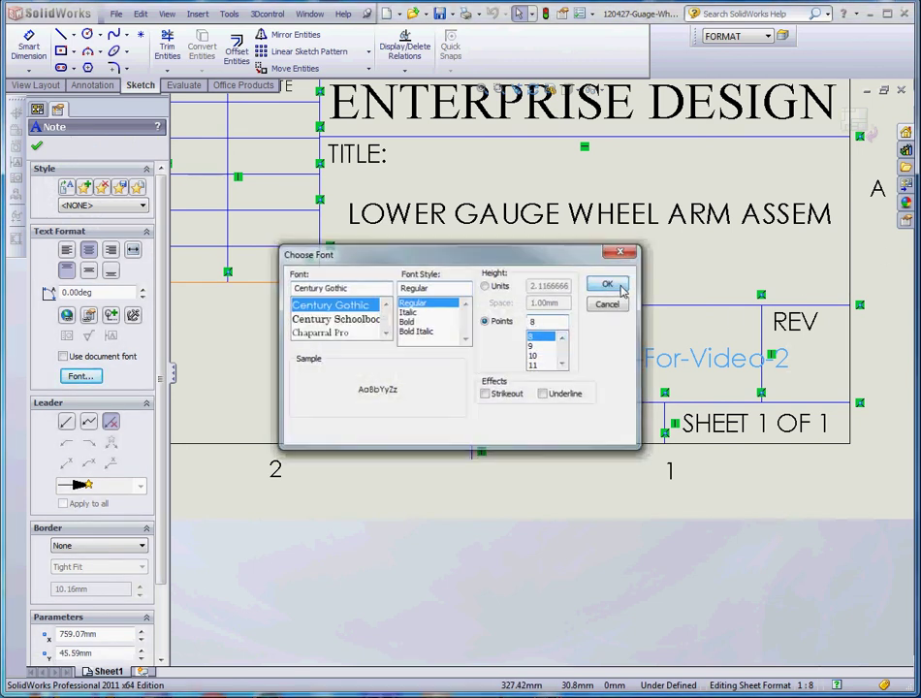
{"action": "left_click", "coordinate": [618, 284]}
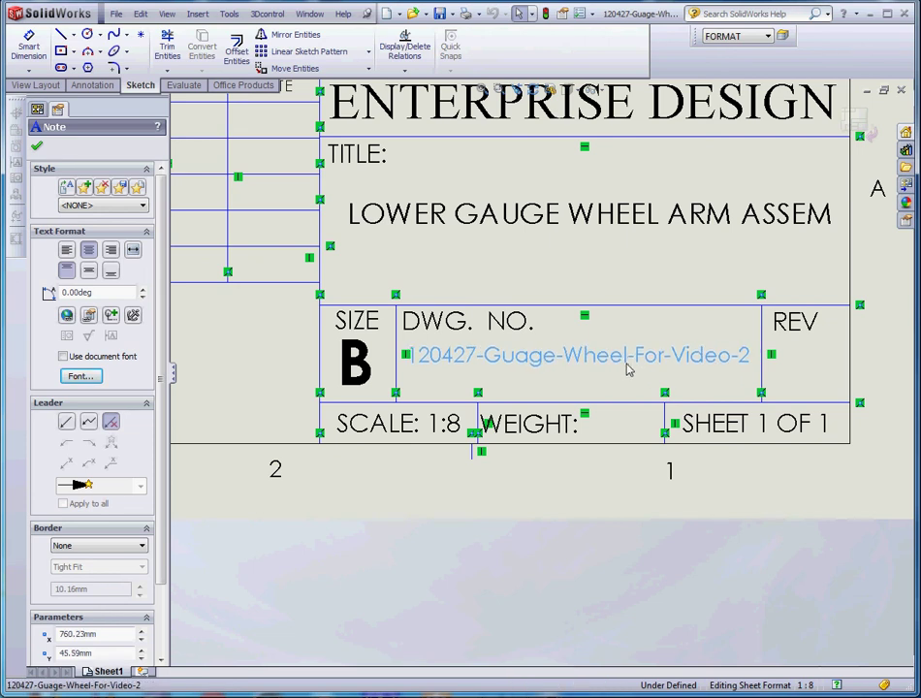
{"action": "left_click", "coordinate": [626, 573]}
{"action": "key", "text": "f"}
Step: Check the ENG APPR. note's font size and close it without changes
{"action": "scroll", "coordinate": [386, 308], "scroll_direction": "up", "scroll_amount": 5}
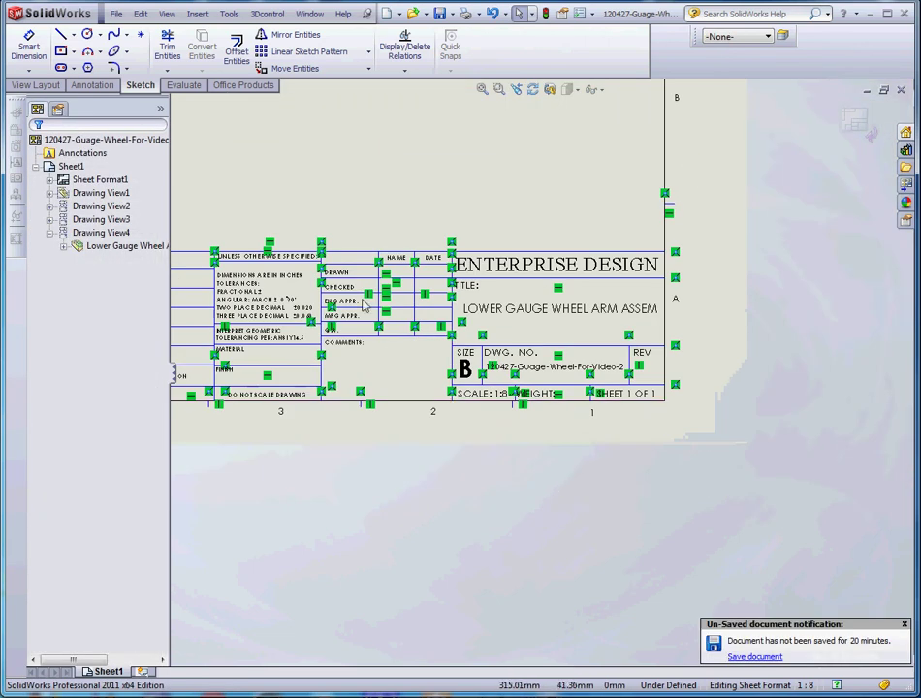
{"action": "left_click", "coordinate": [386, 308]}
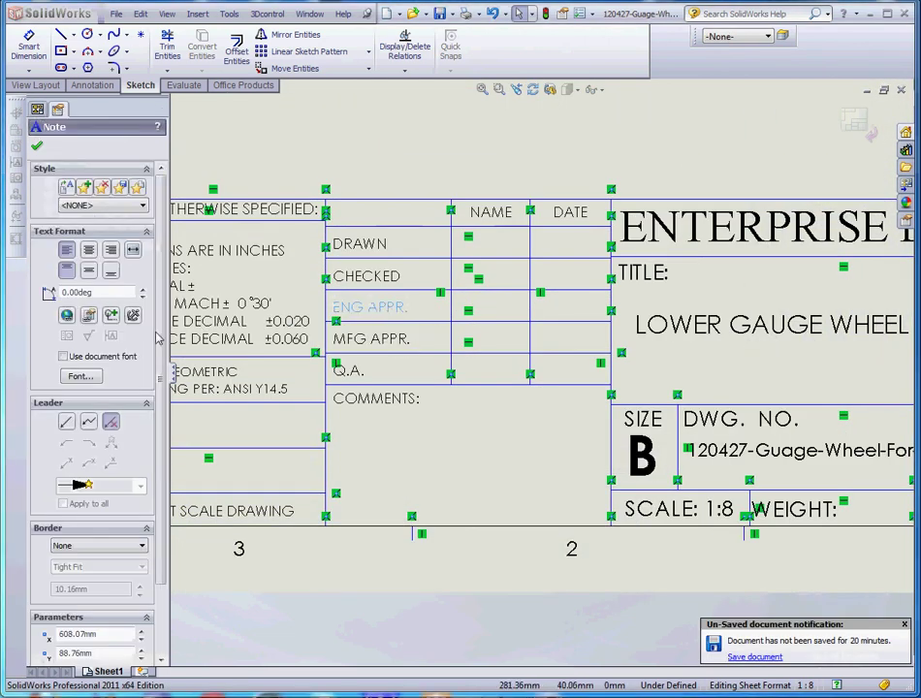
{"action": "key", "text": "alt+f"}
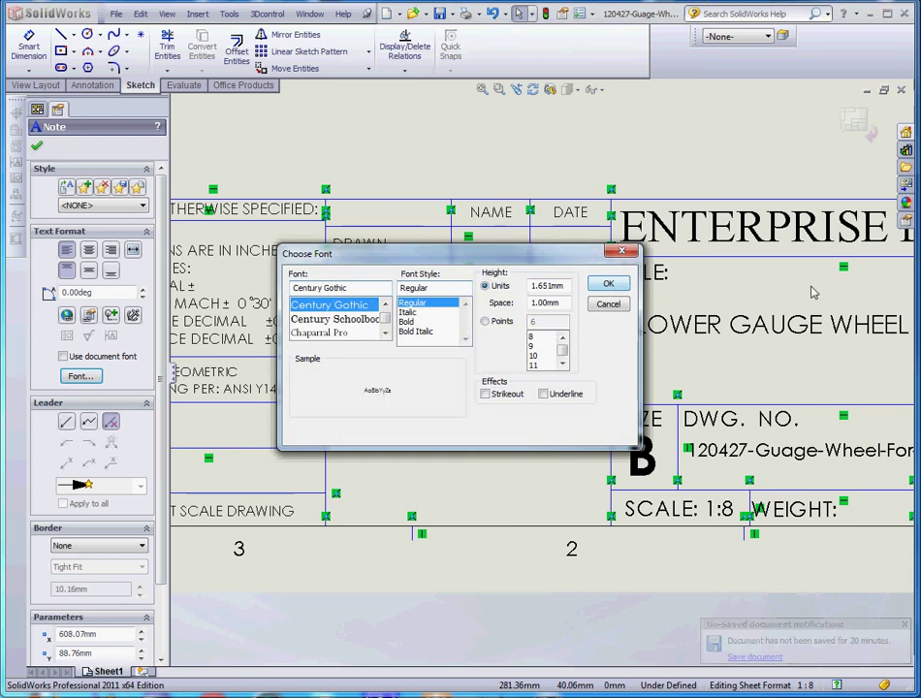
{"action": "left_click", "coordinate": [609, 304]}
{"action": "scroll", "coordinate": [684, 276], "scroll_direction": "down", "scroll_amount": 4}
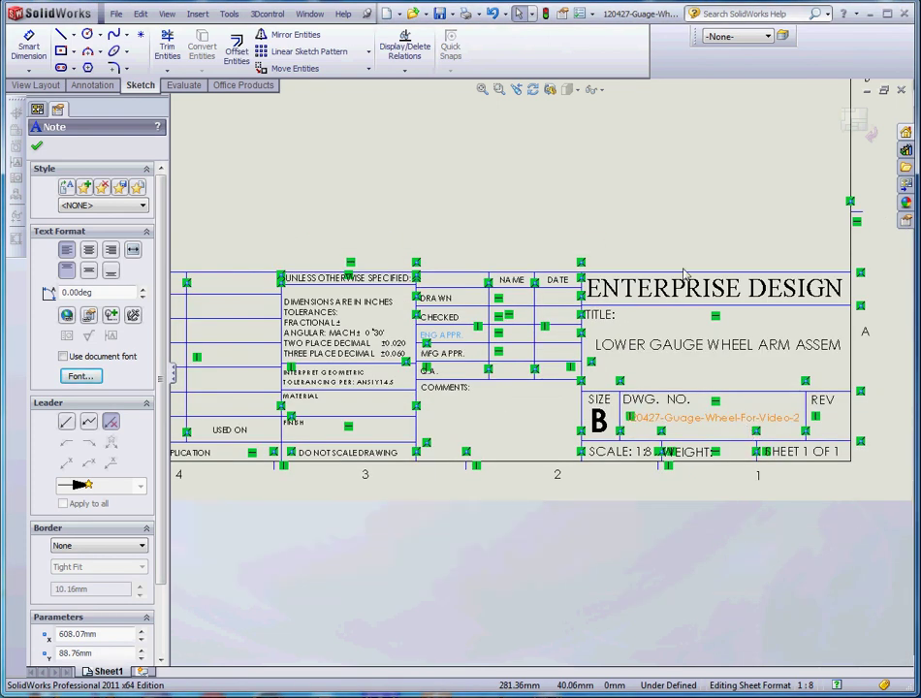
{"action": "key", "text": "Escape"}
Step: Choose Edit Sheet from the sheet format's context menu and zoom out to the full drawing
{"action": "scroll", "coordinate": [582, 216], "scroll_direction": "down", "scroll_amount": 3}
{"action": "right_click", "coordinate": [586, 216]}
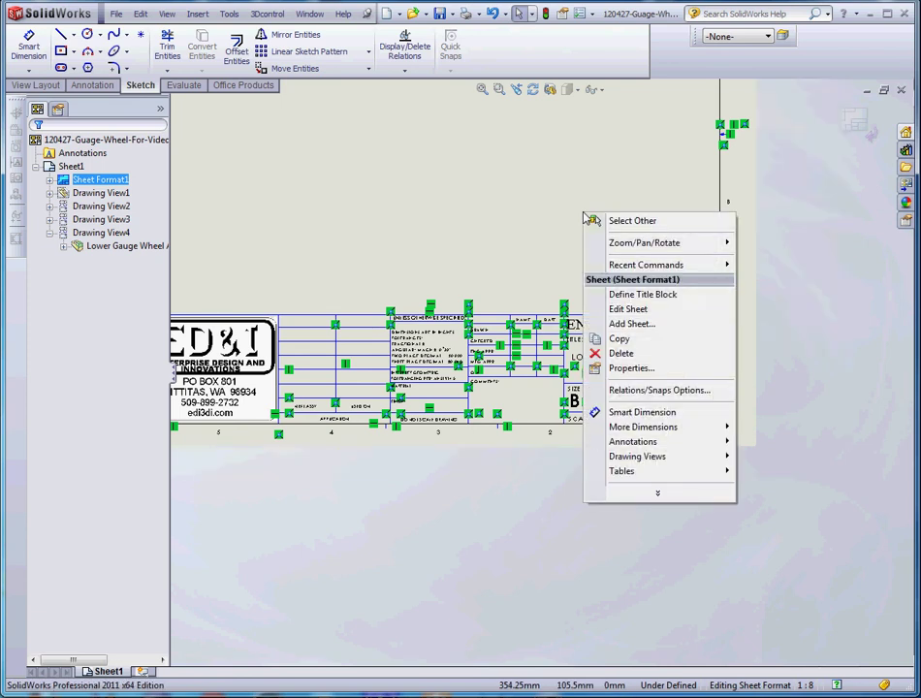
{"action": "left_click", "coordinate": [626, 309]}
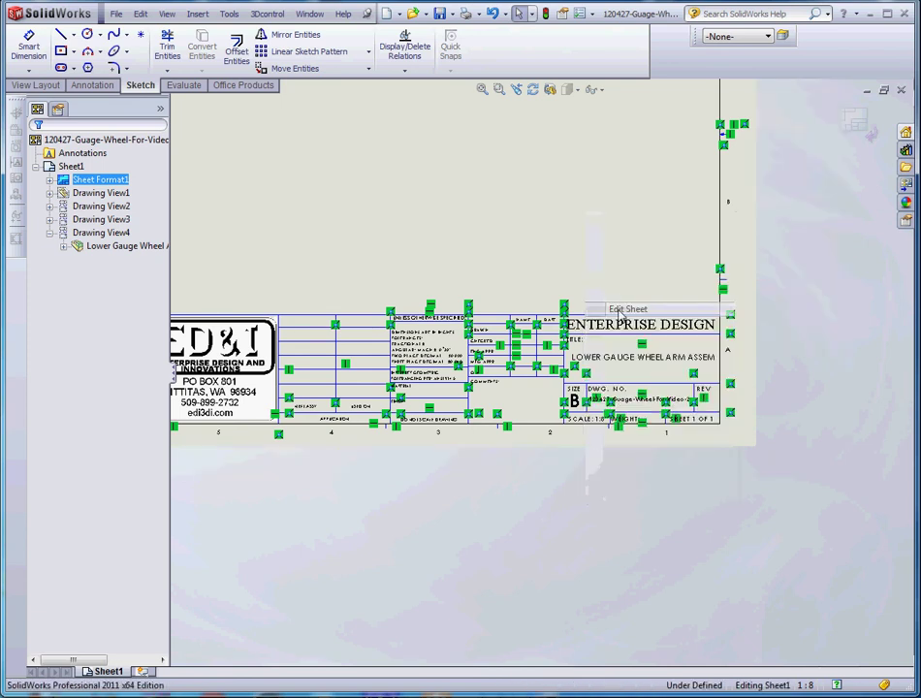
{"action": "scroll", "coordinate": [572, 294], "scroll_direction": "down", "scroll_amount": 5}
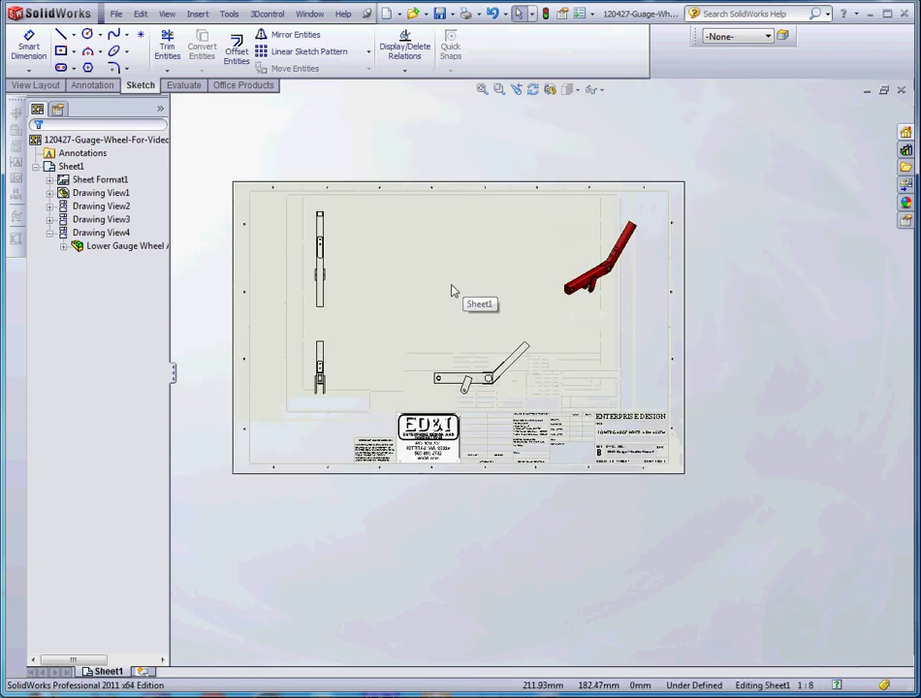